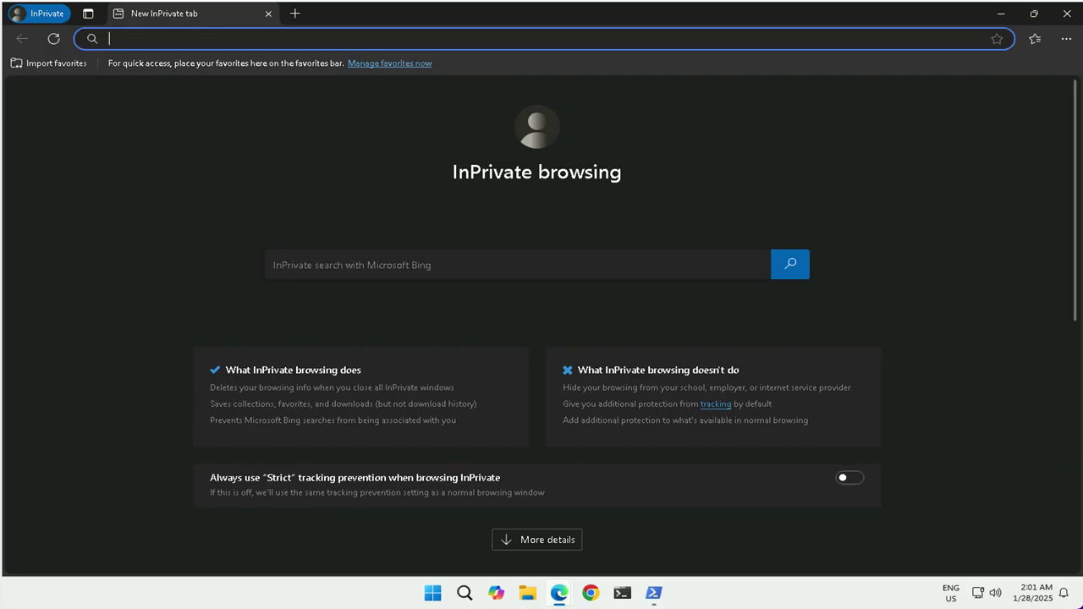
pyautogui.write('https://www.office.com')
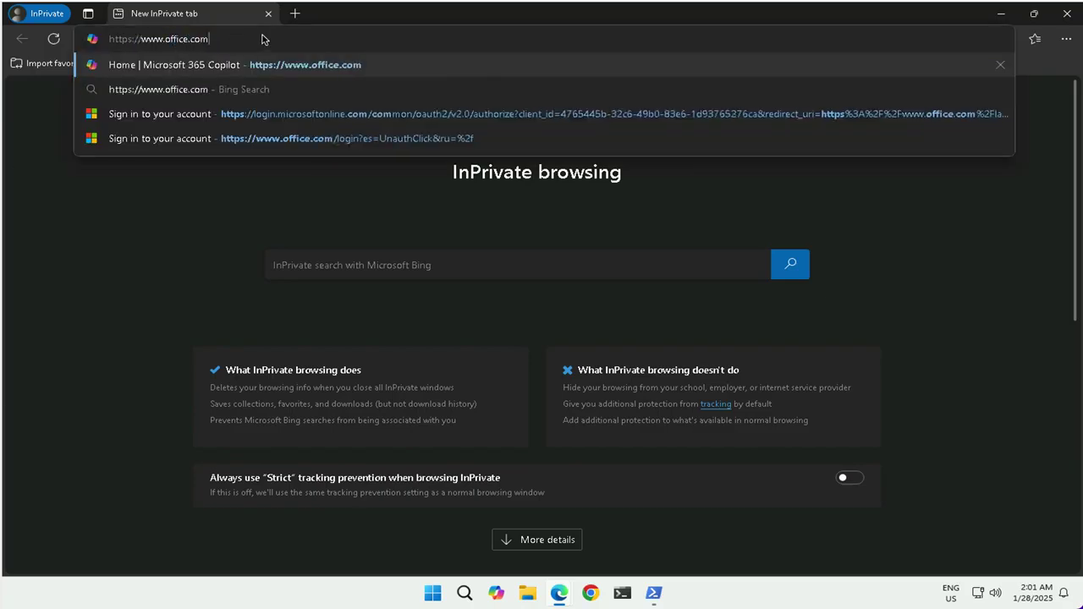
pyautogui.press('Return')
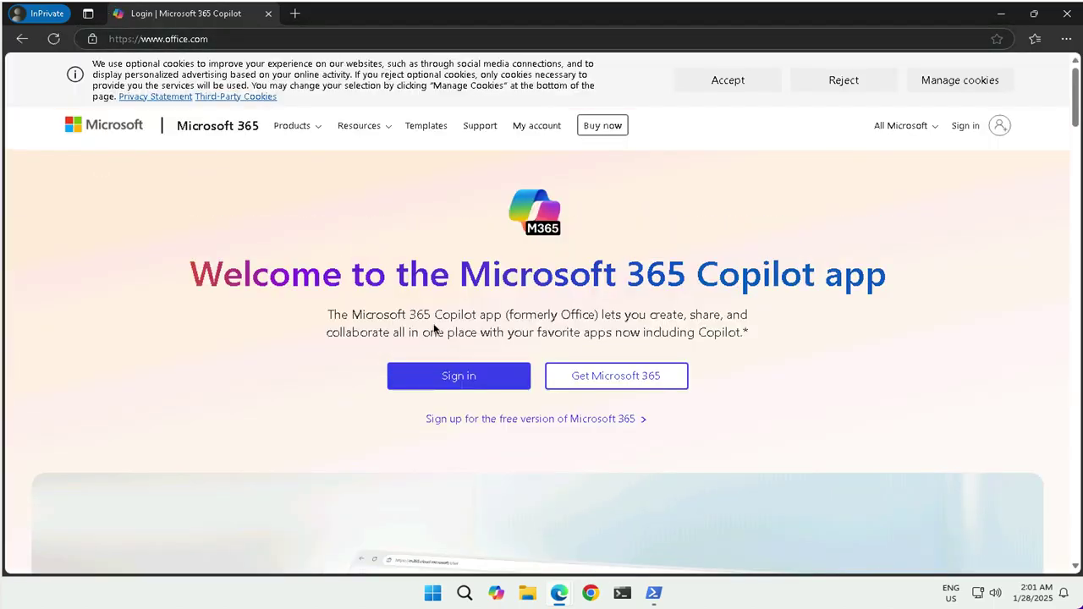
# Step: Sign in with the work account's e-mail and password, answering No to staying signed in
pyautogui.click(429, 367)
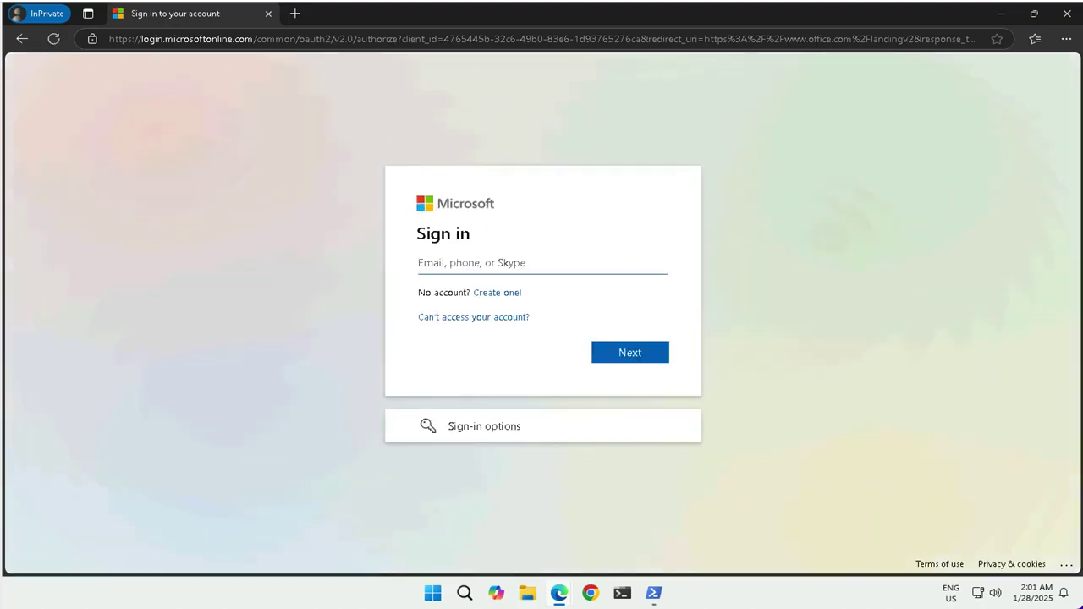
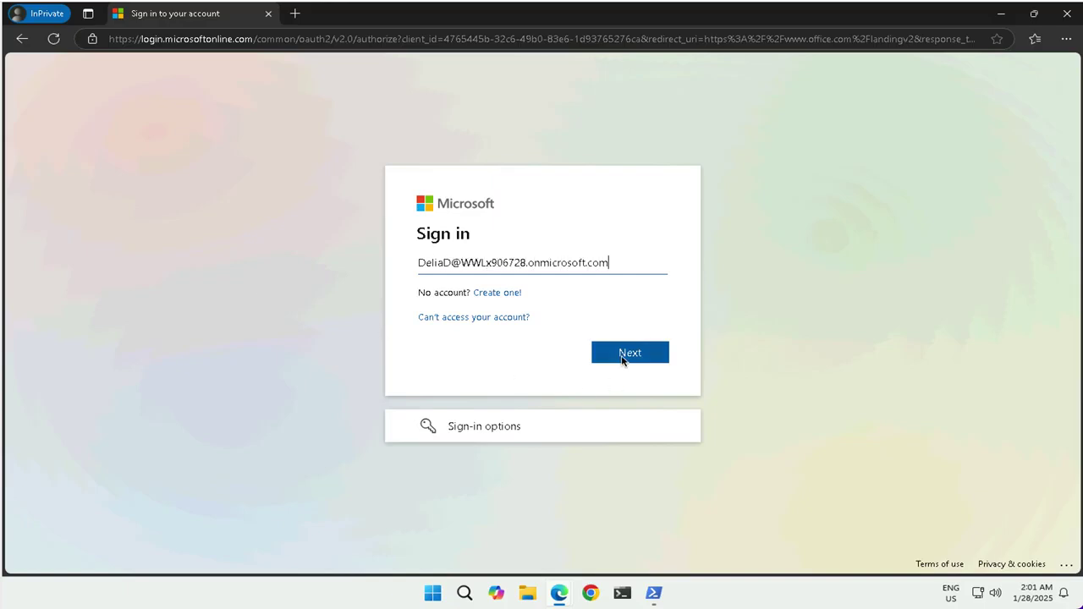
pyautogui.click(622, 359)
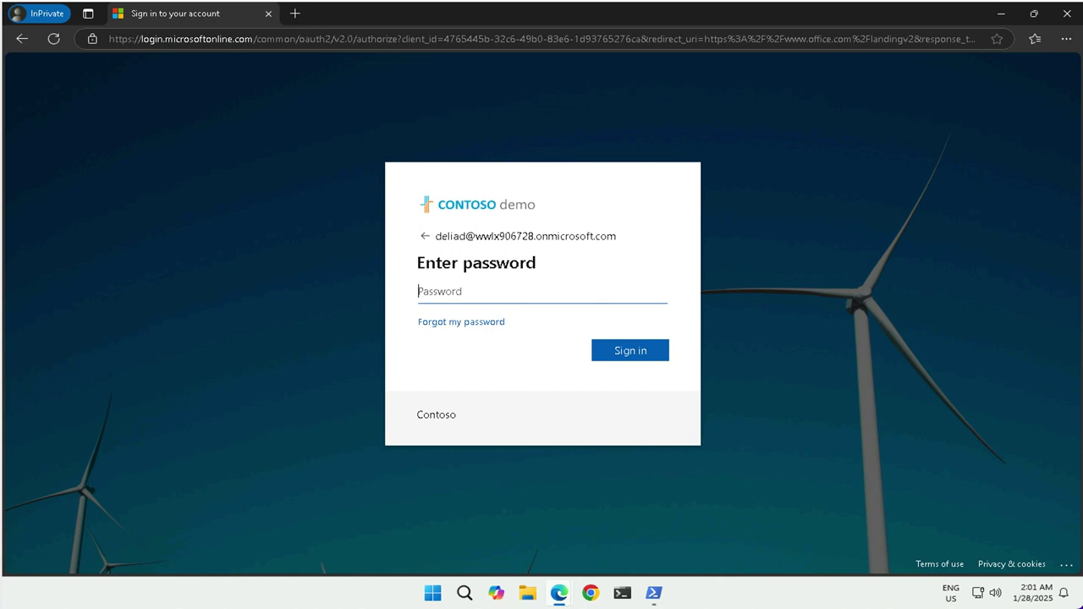
pyautogui.write('******************************')
pyautogui.click(630, 352)
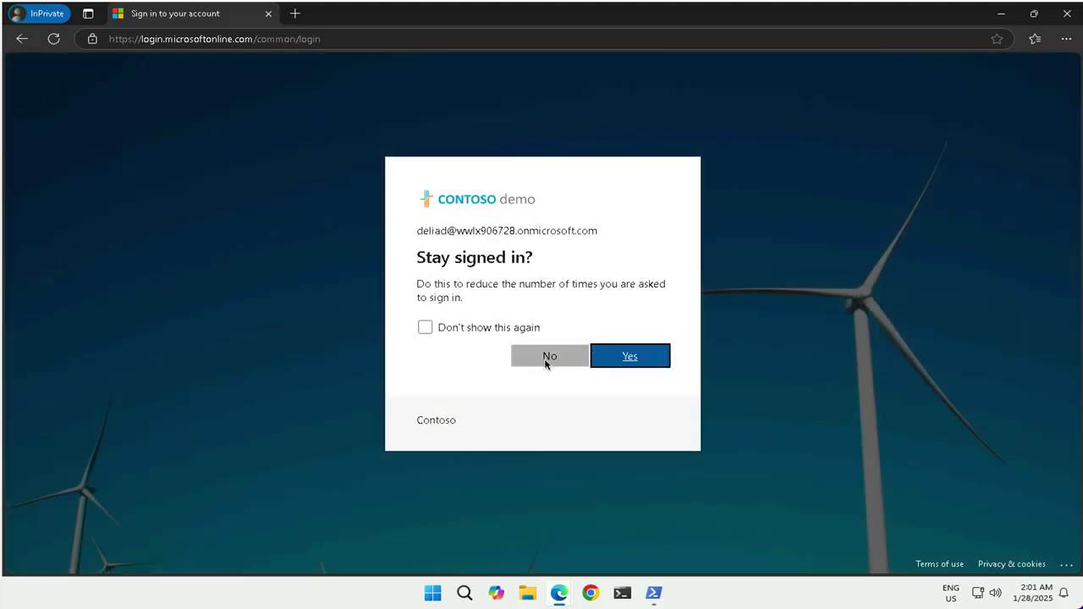
pyautogui.click(550, 362)
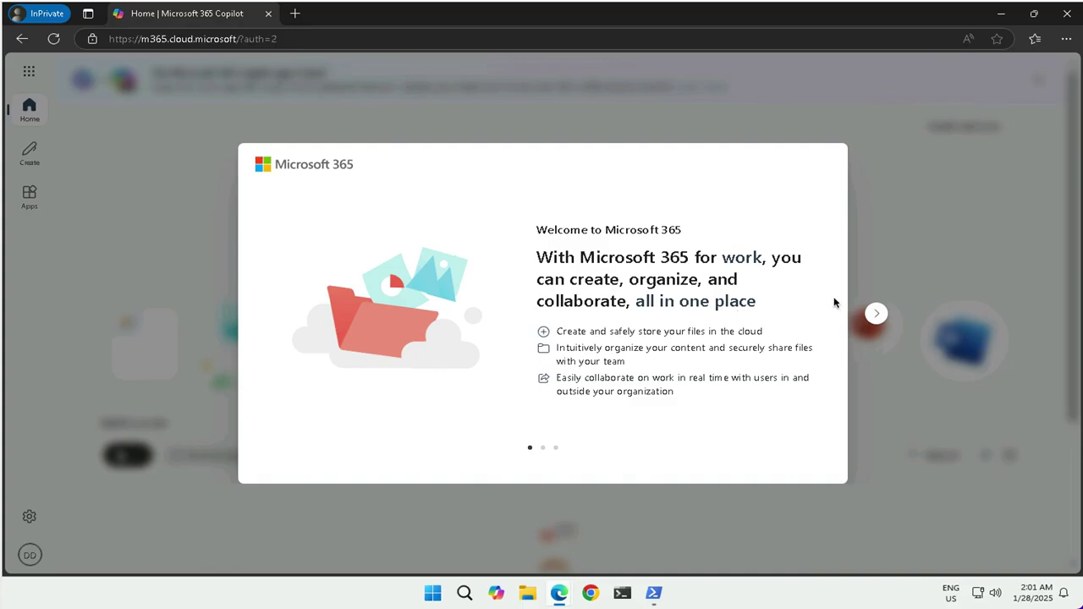
# Step: Advance through the three Welcome to Microsoft 365 slides and close the carousel
pyautogui.click(876, 314)
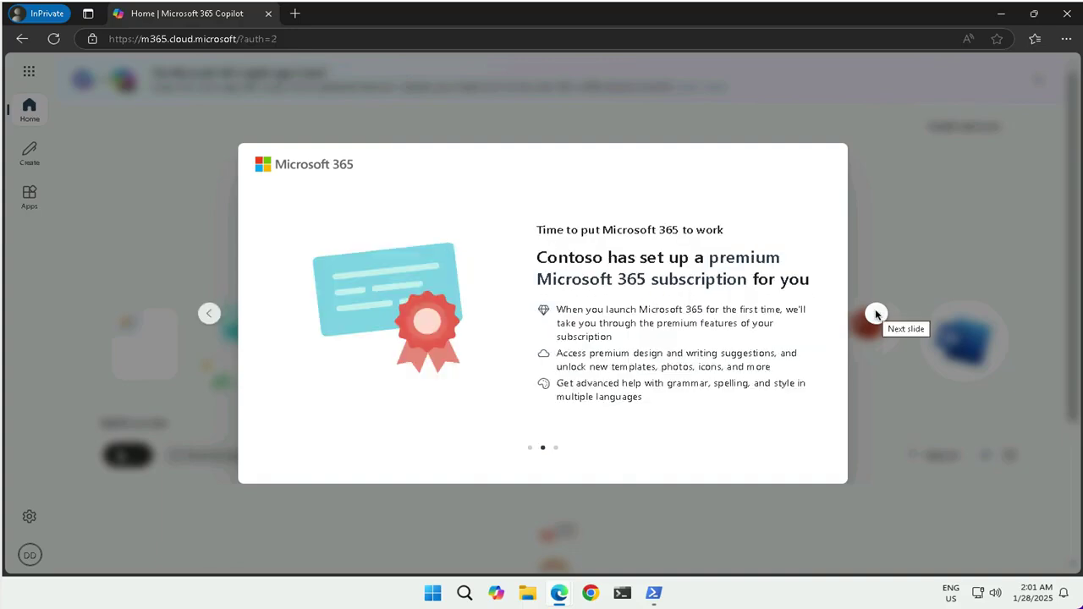
pyautogui.click(876, 314)
pyautogui.click(875, 314)
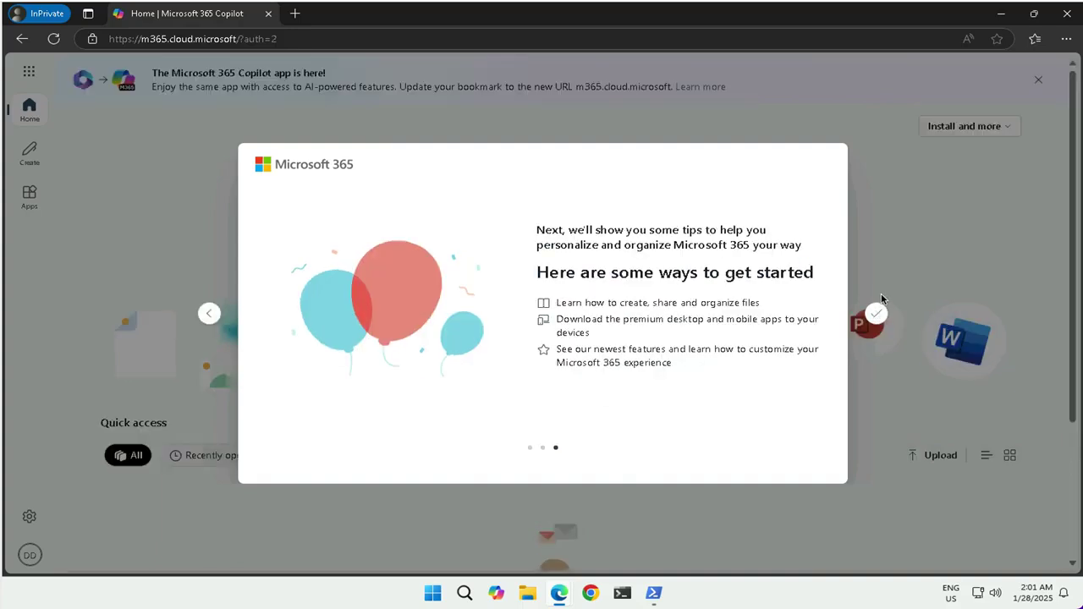
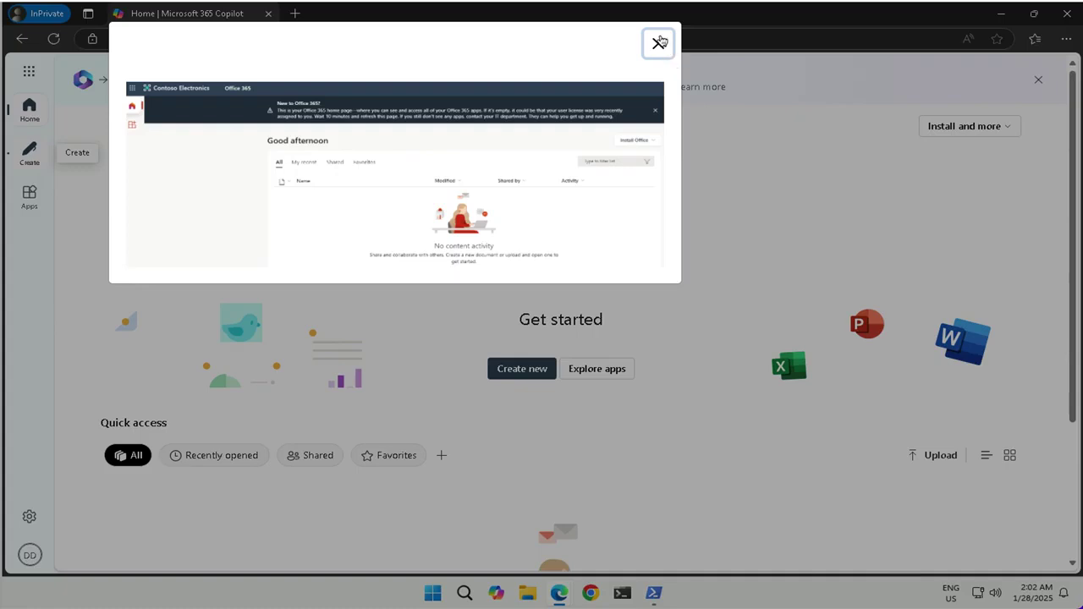
# Step: Close the enlarged Office 365 home page screenshot preview
pyautogui.click(657, 42)
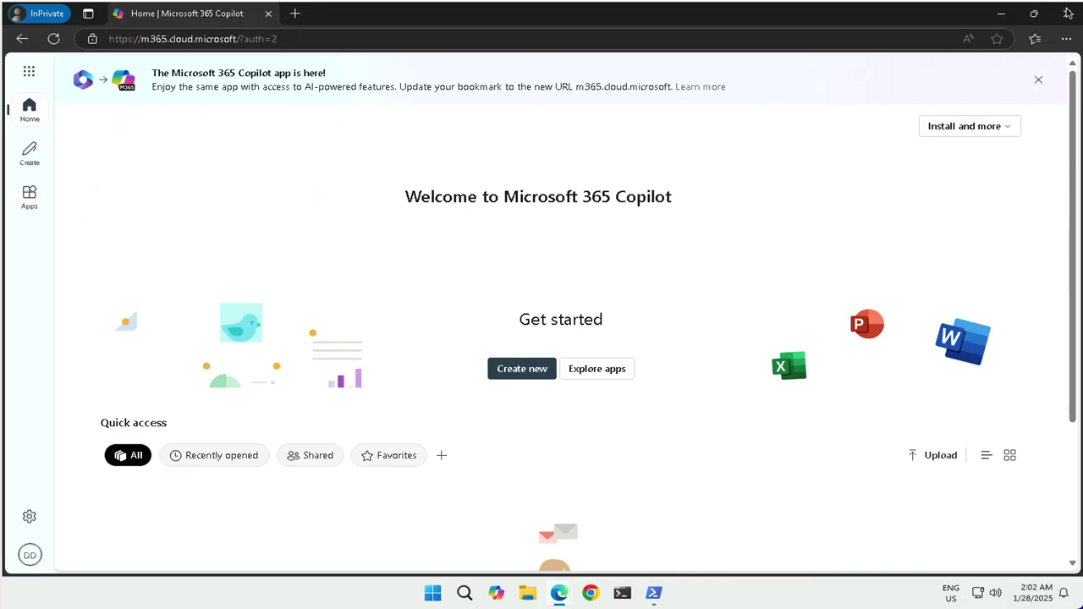
# Step: Dismiss the Copilot announcement, close the InPrivate window, and return to the Contoso Entra admin tab
pyautogui.click(1038, 82)
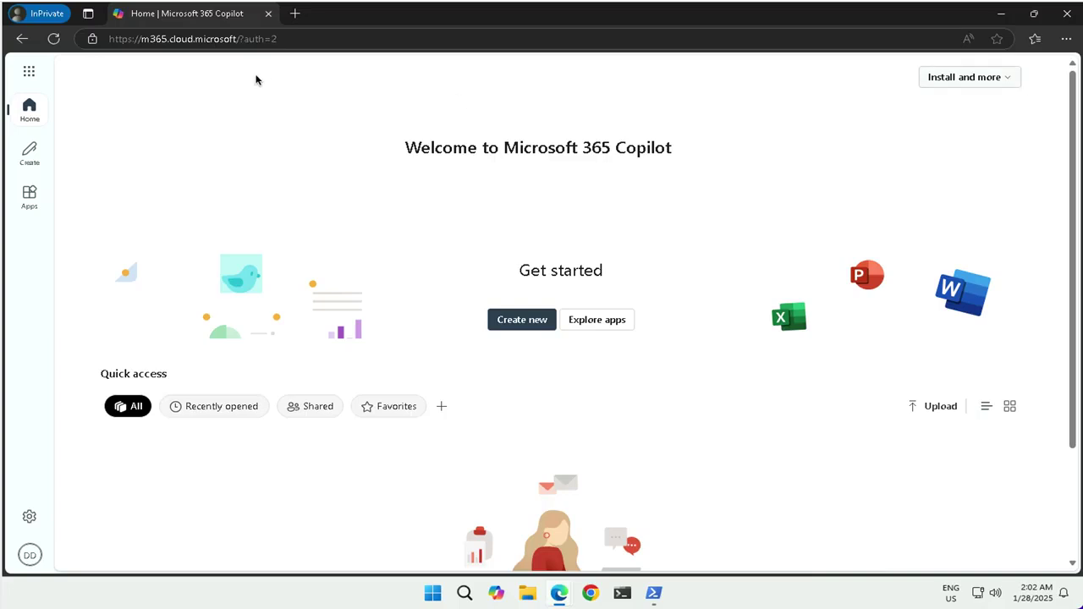
pyautogui.click(1067, 16)
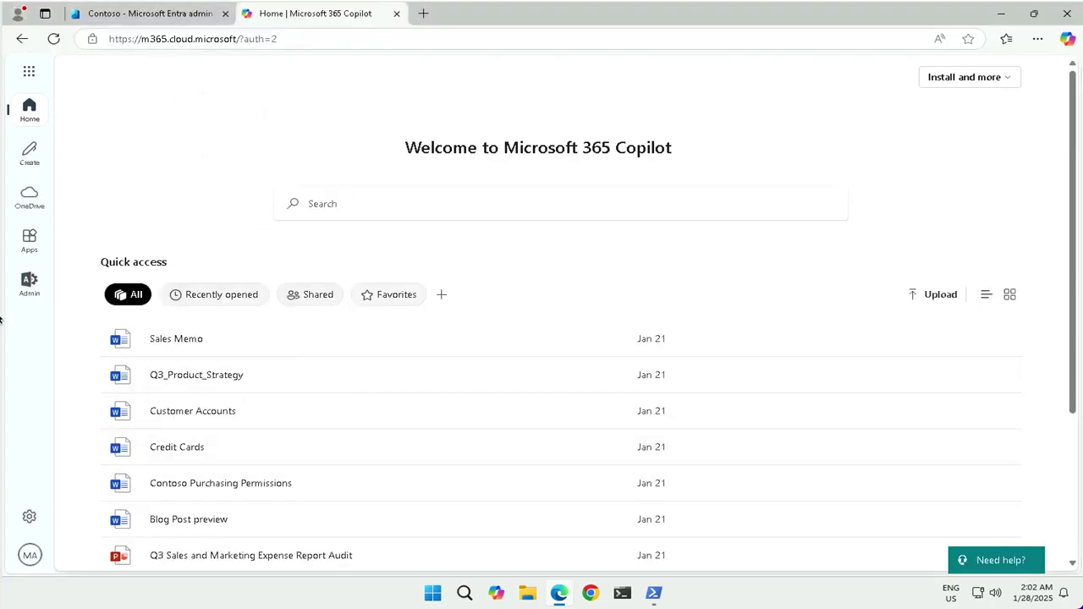
pyautogui.click(423, 14)
pyautogui.click(173, 15)
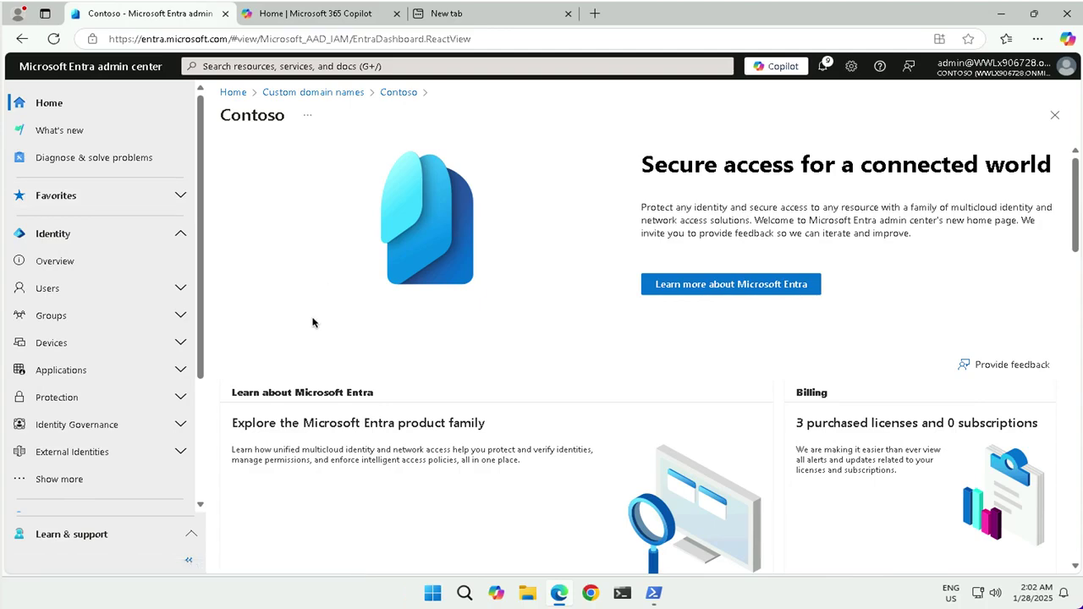
pyautogui.click(55, 317)
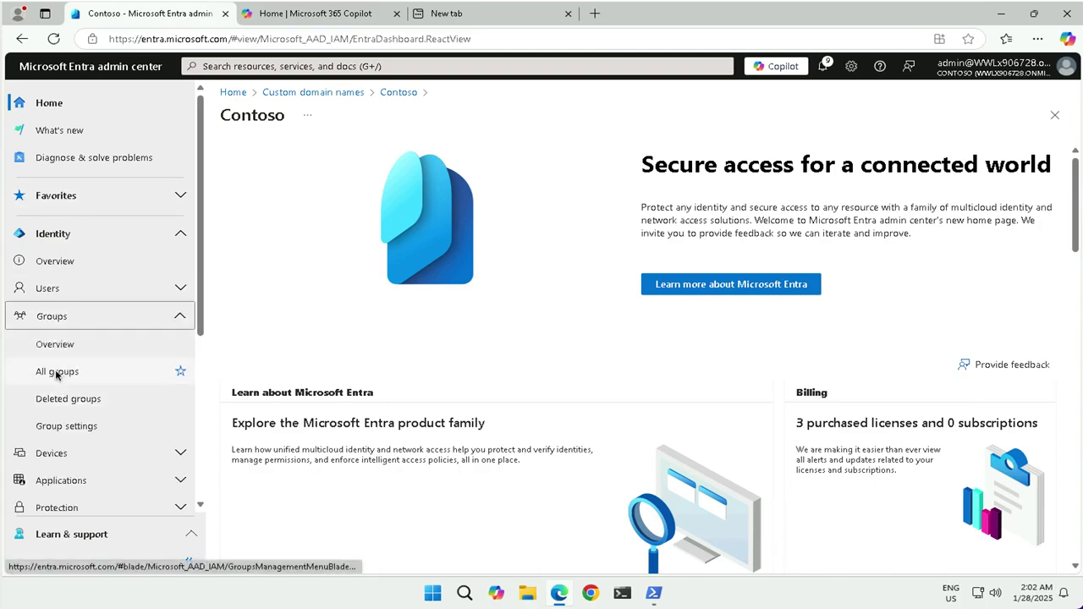
# Step: From All groups, briefly view Deleted groups, then start a New group form
pyautogui.click(160, 380)
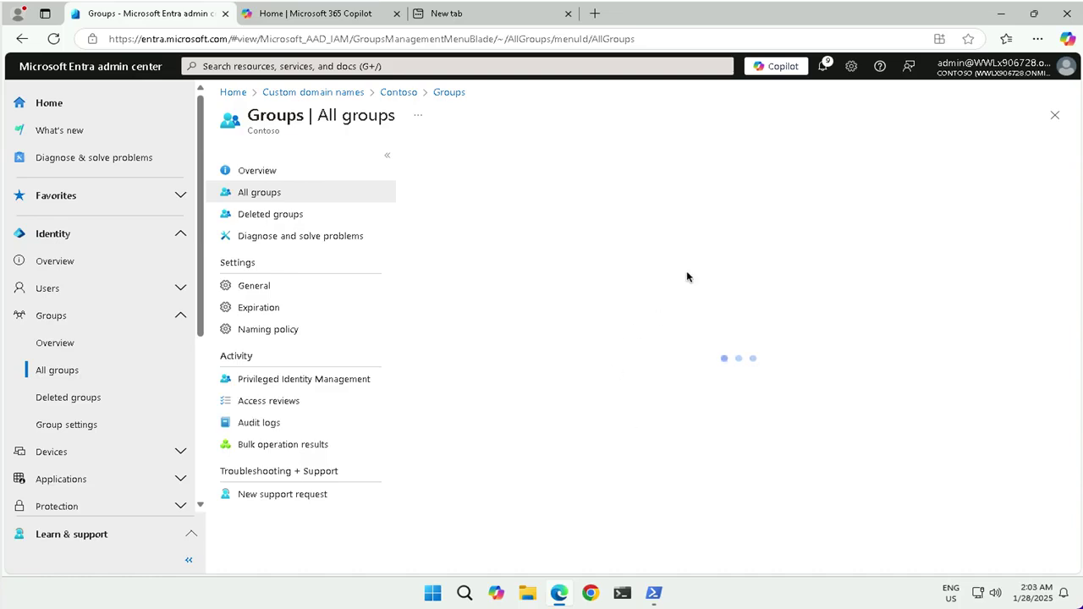
pyautogui.click(277, 214)
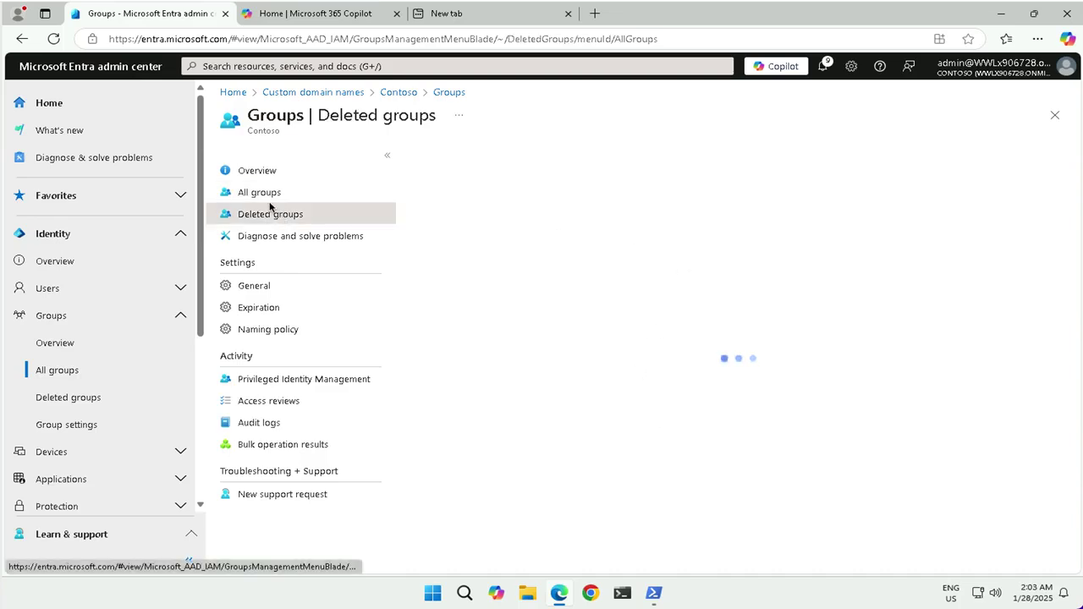
pyautogui.click(259, 193)
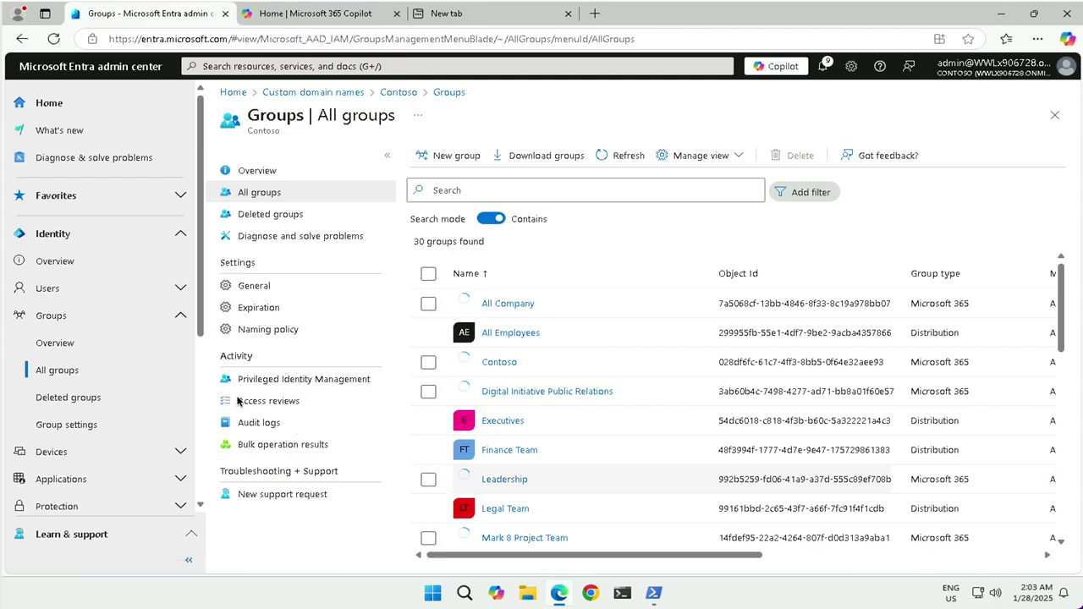
pyautogui.click(435, 156)
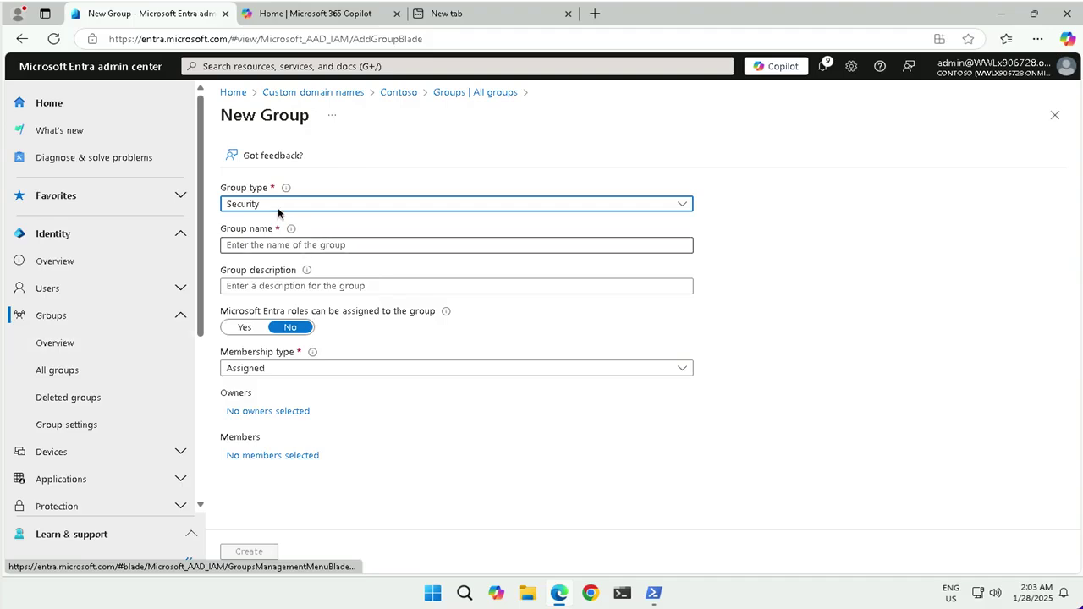
pyautogui.click(276, 207)
# Step: Keep Security as the group type and name the group sg-SC300-O365
pyautogui.click(276, 207)
pyautogui.click(276, 207)
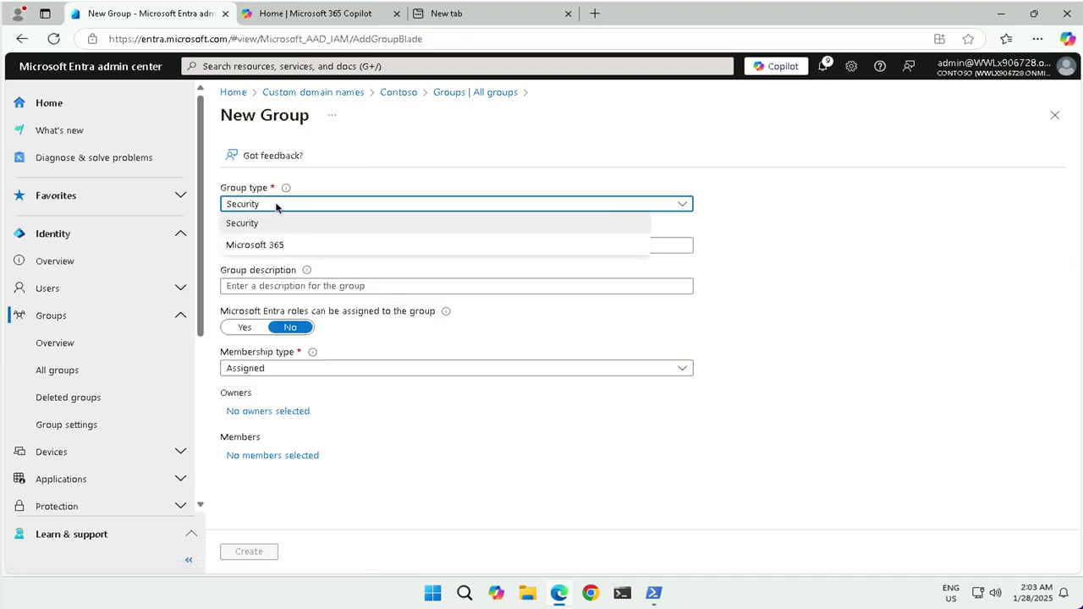
pyautogui.click(252, 224)
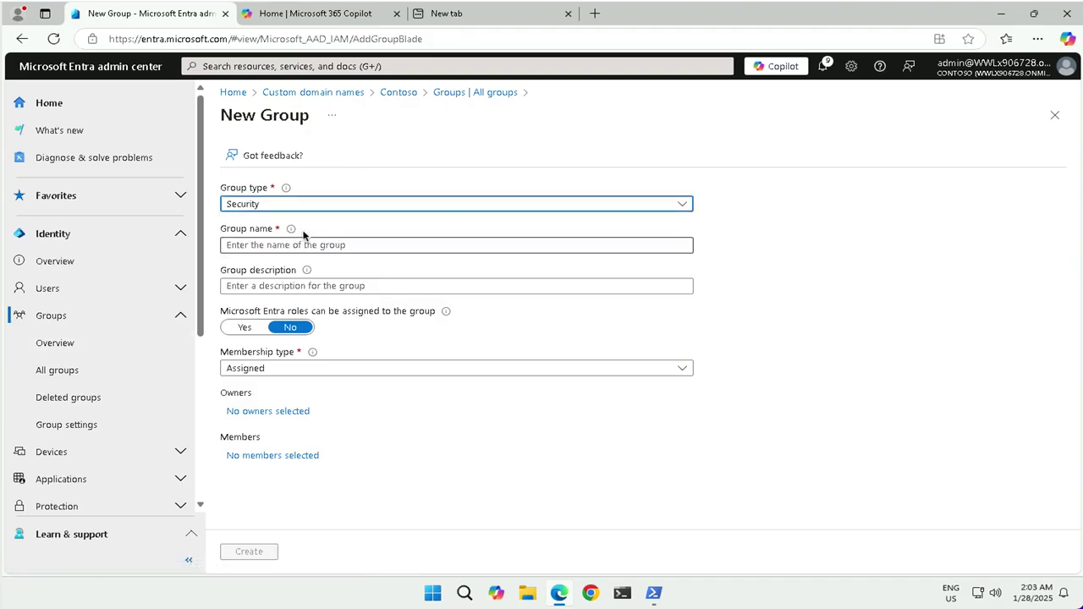
pyautogui.click(221, 249)
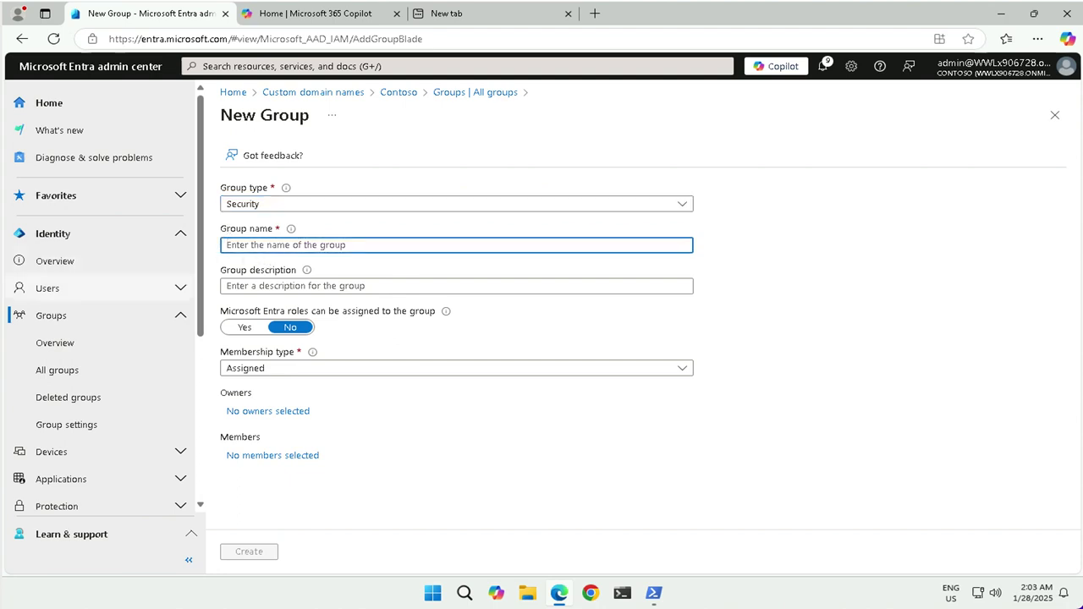
pyautogui.write('sg-SC300-O365')
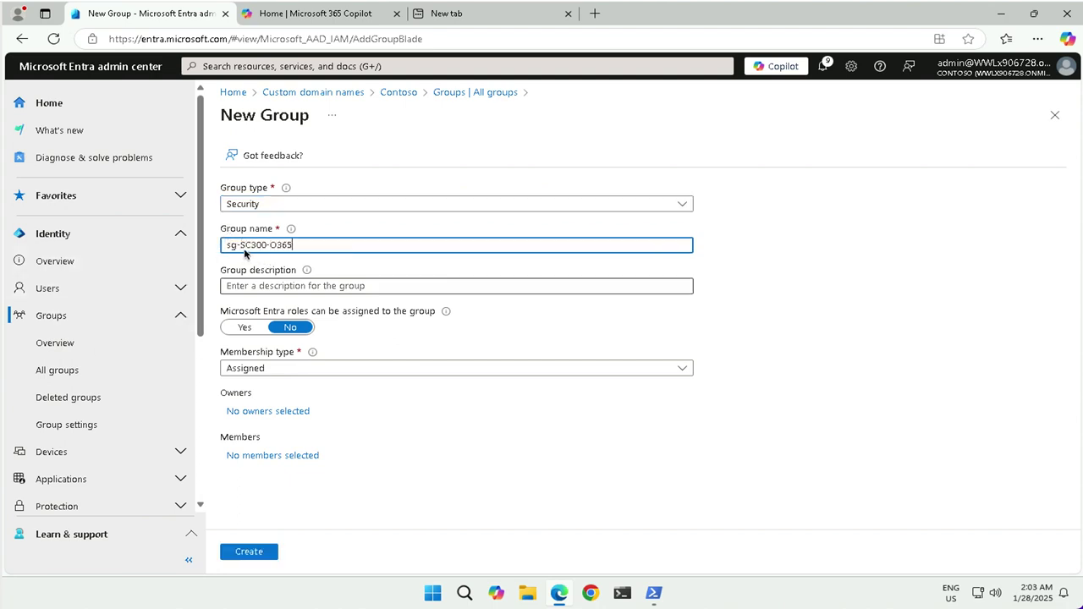
pyautogui.click(252, 289)
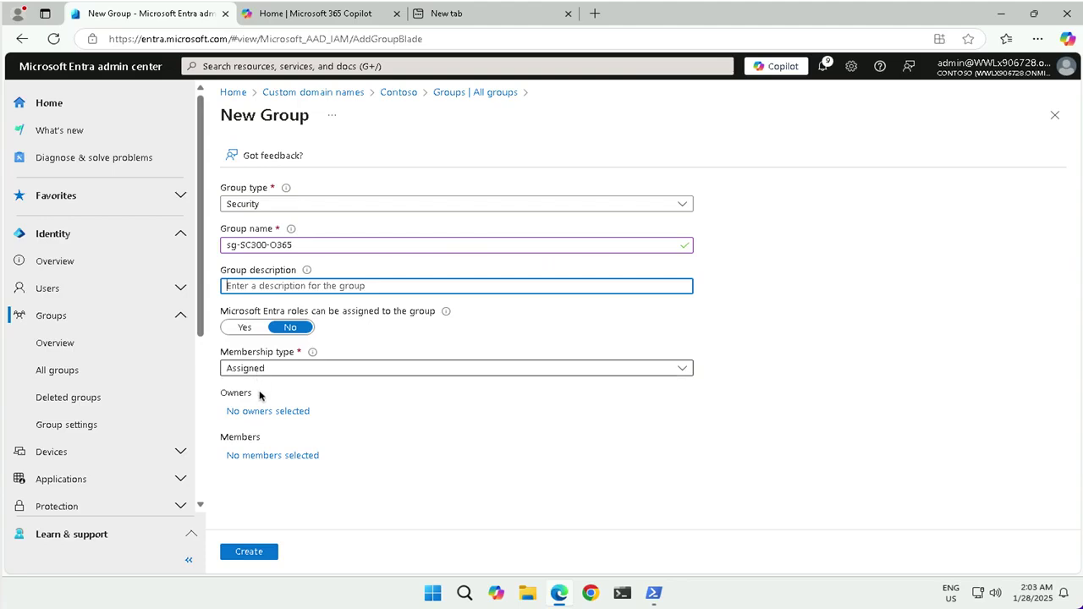
pyautogui.click(259, 457)
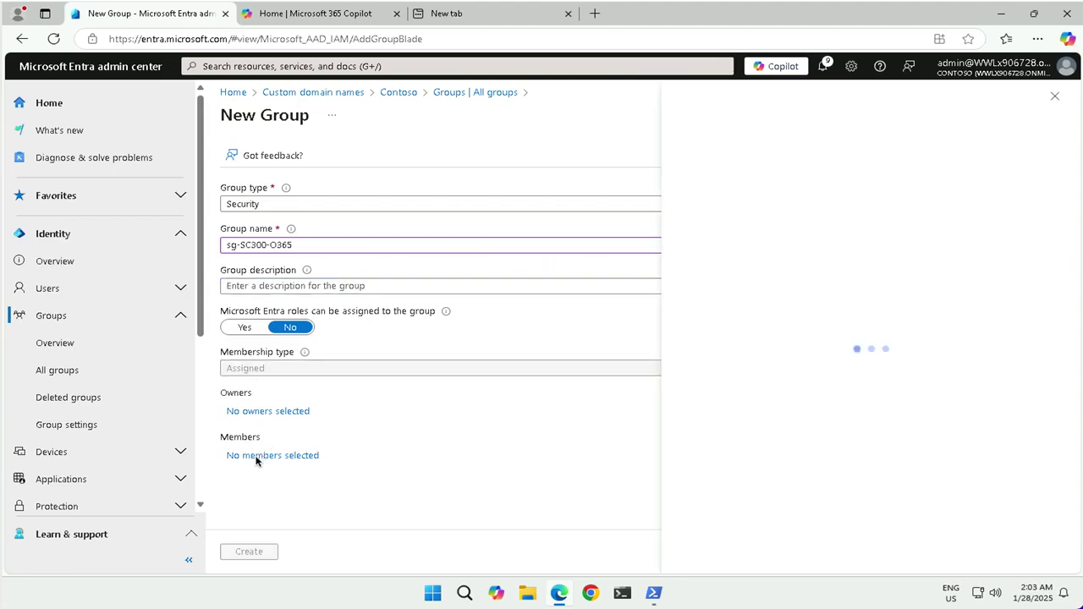
# Step: Add the test user as the sole member and create the sg-SC300-O365 group
pyautogui.doubleClick(257, 459)
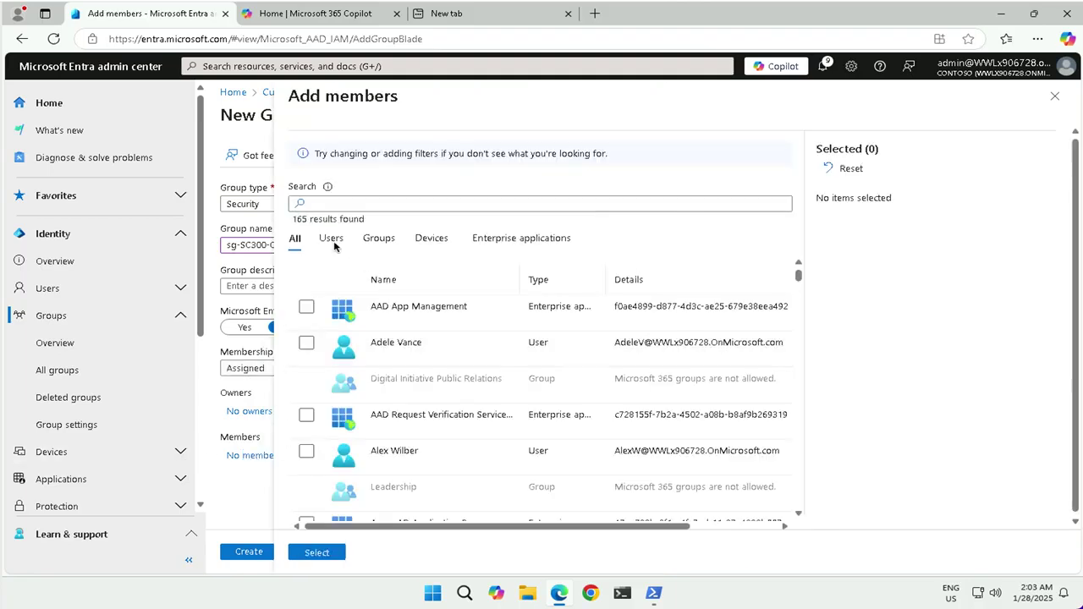
pyautogui.click(359, 209)
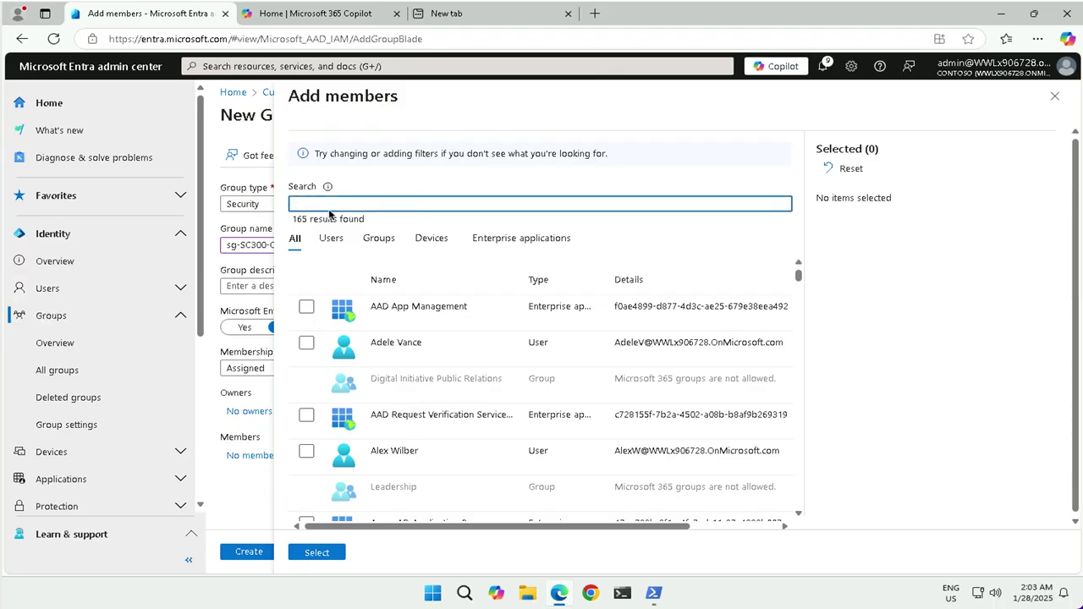
pyautogui.write('delia')
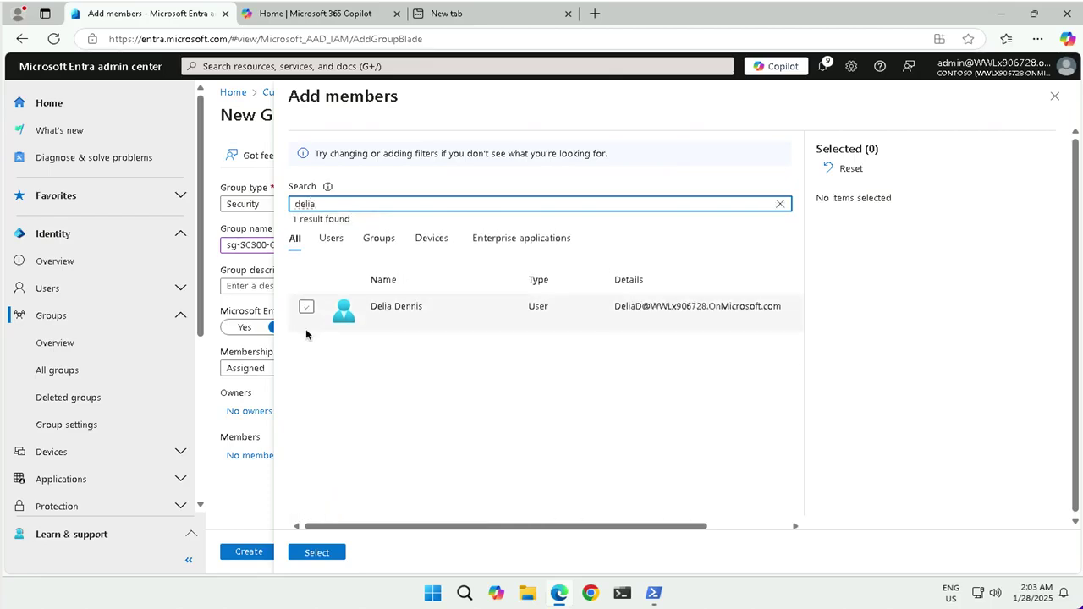
pyautogui.click(306, 308)
pyautogui.click(316, 554)
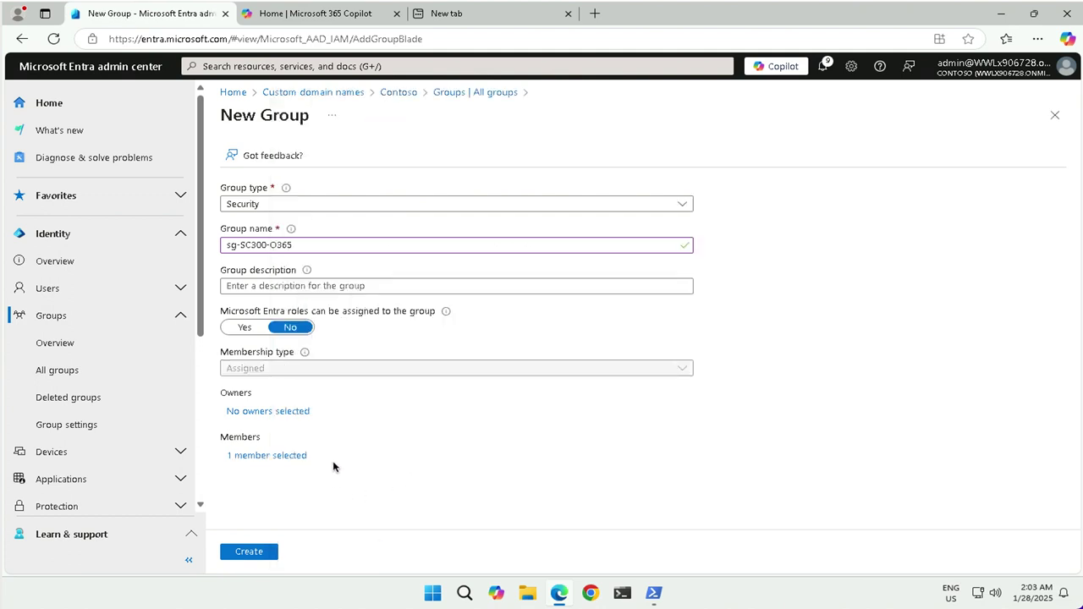
pyautogui.click(247, 551)
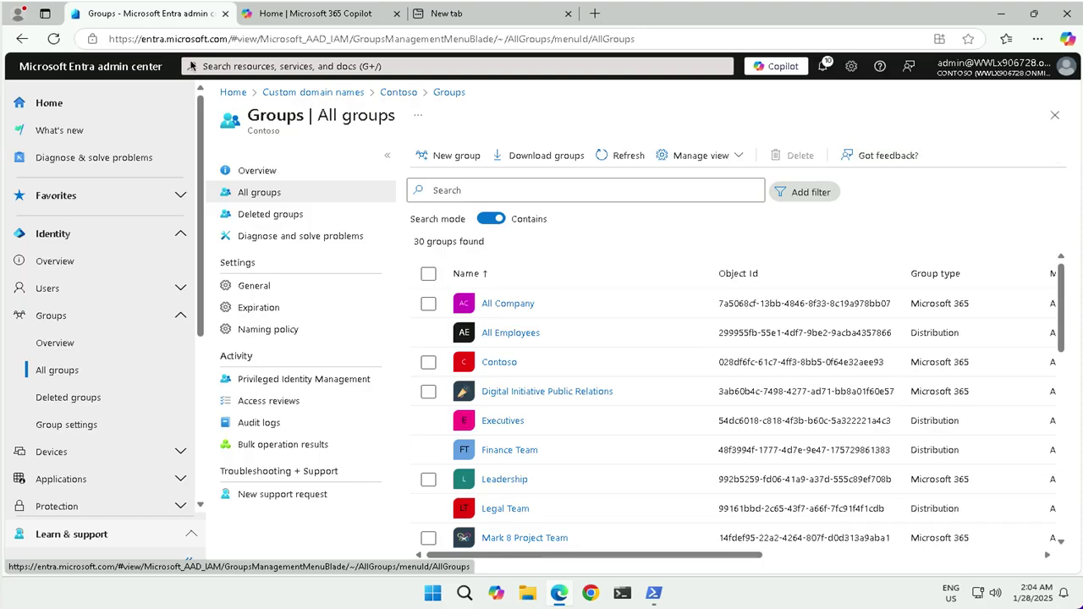
pyautogui.click(294, 15)
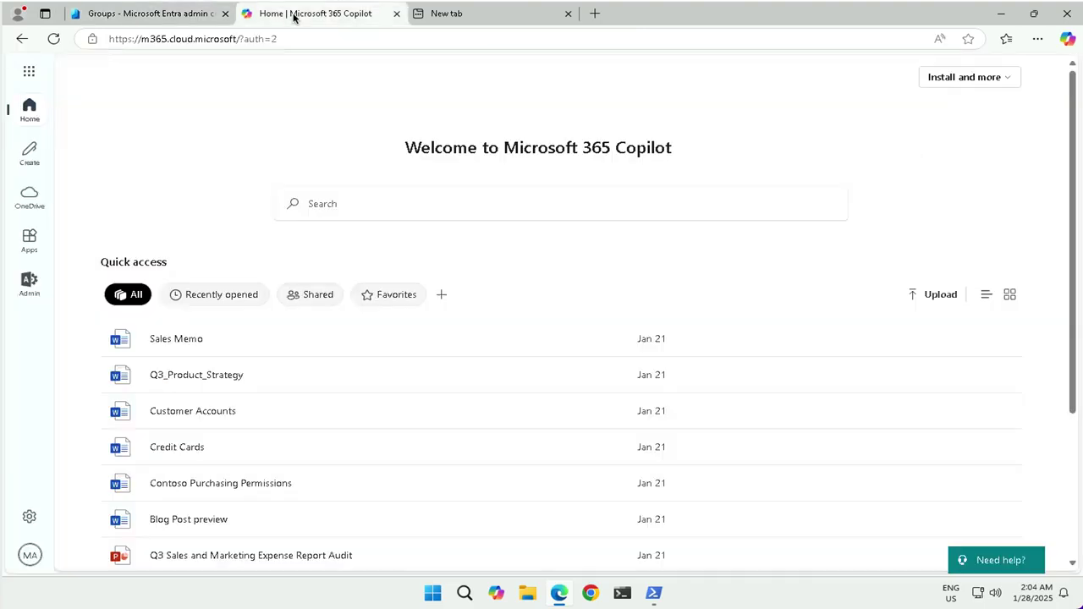
pyautogui.click(200, 40)
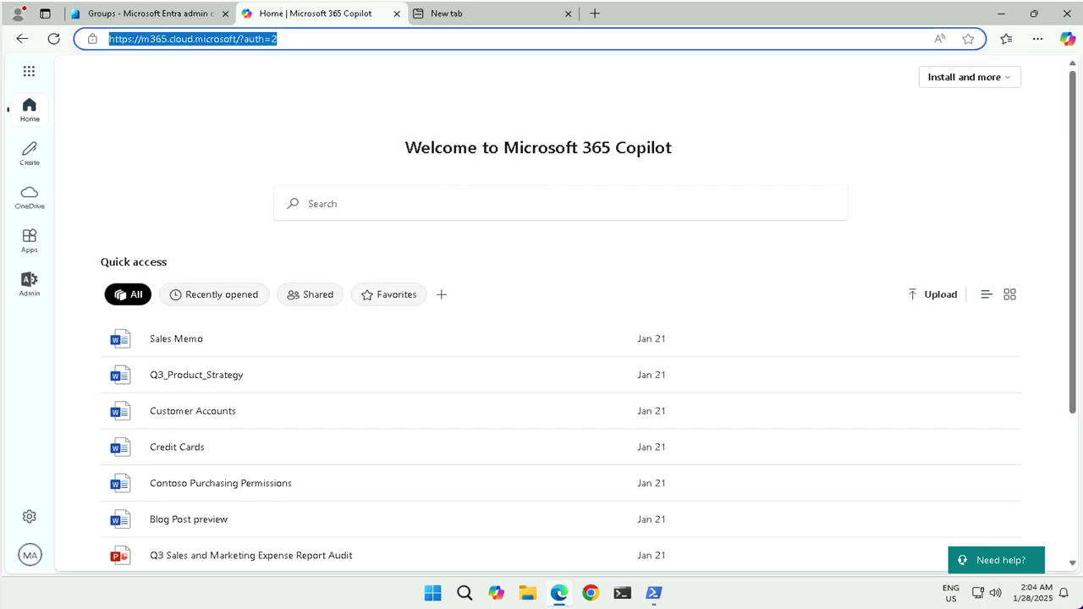
pyautogui.write('http://admin.microsoft.com')
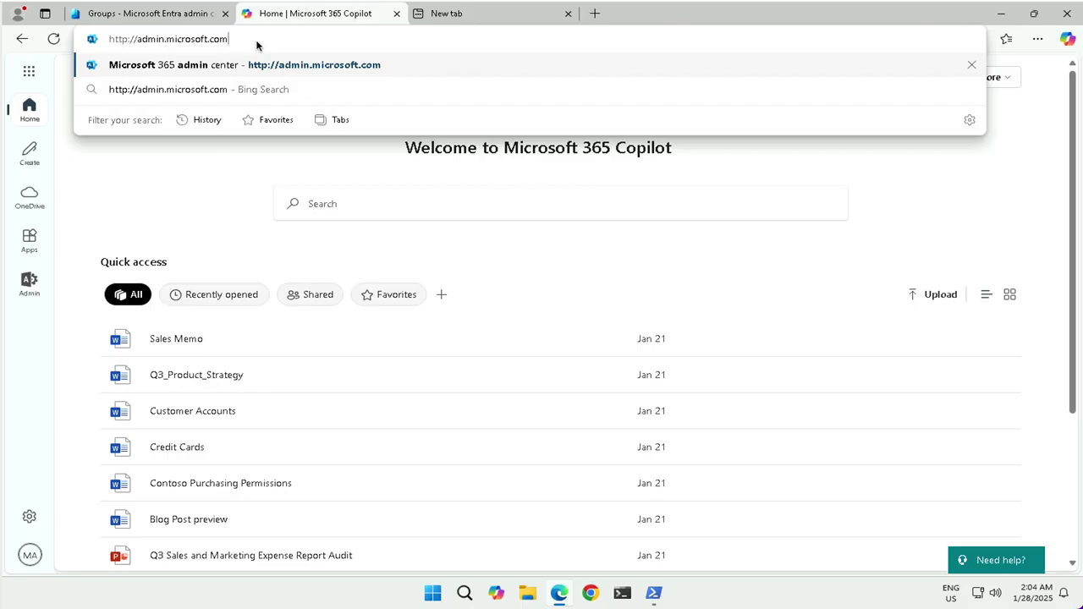
pyautogui.write('http://admin.microsoft.com')
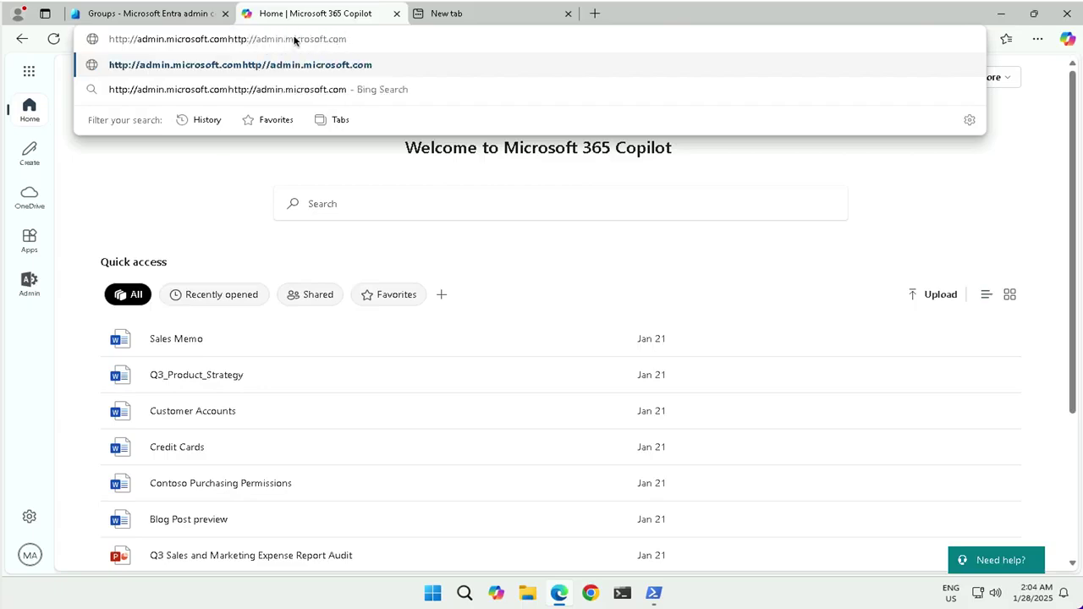
pyautogui.click(294, 39)
pyautogui.moveTo(350, 40); pyautogui.dragTo(229, 40)
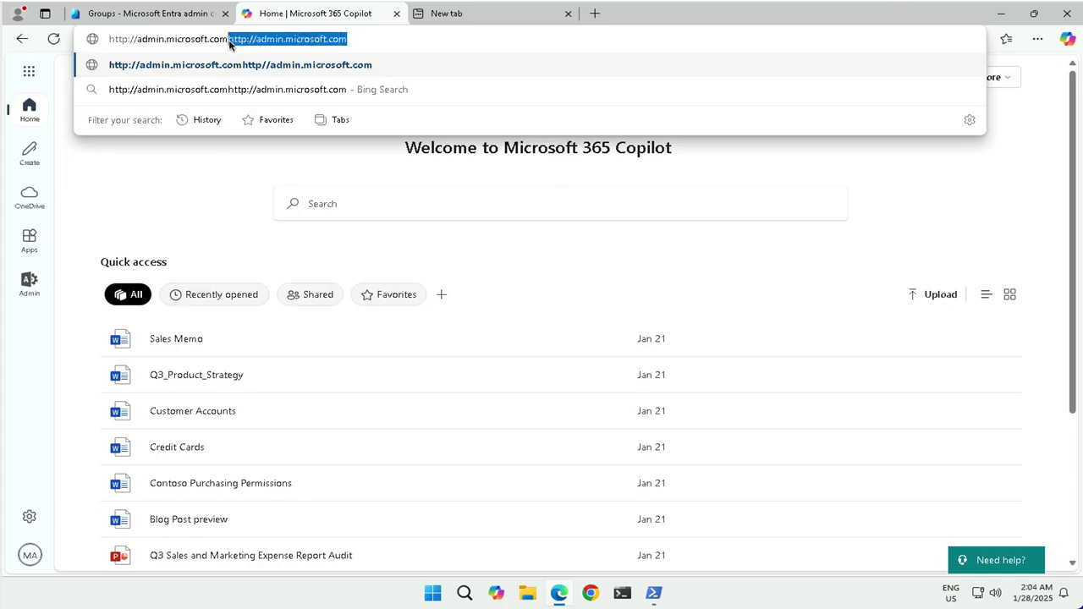
pyautogui.press('BackSpace')
pyautogui.press('Return')
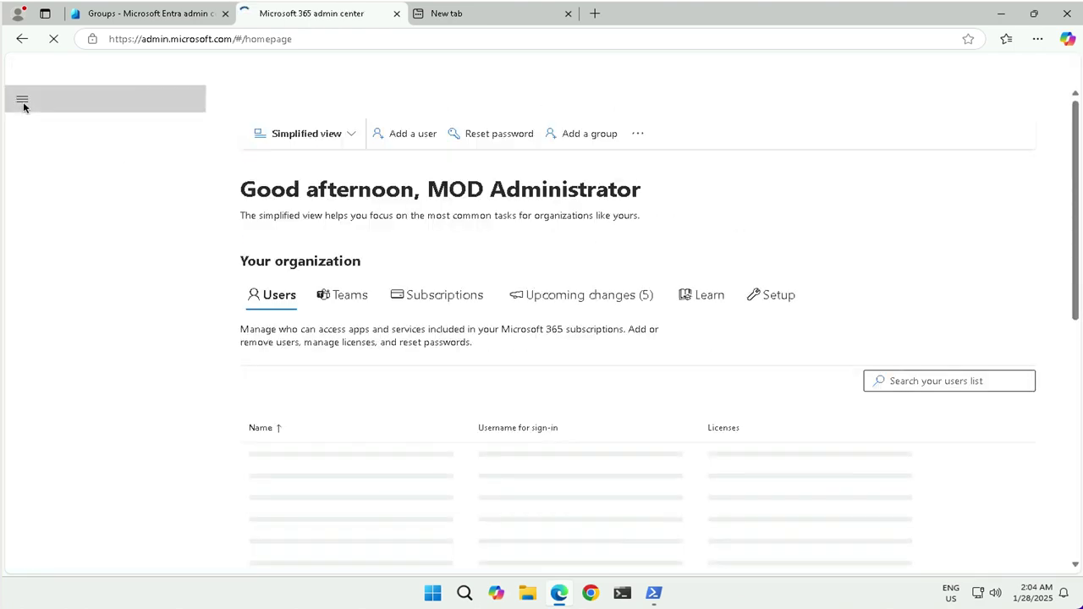
# Step: Open Billing > Licenses, select Microsoft 365 E5 (no Teams), and start assigning licenses
pyautogui.click(23, 101)
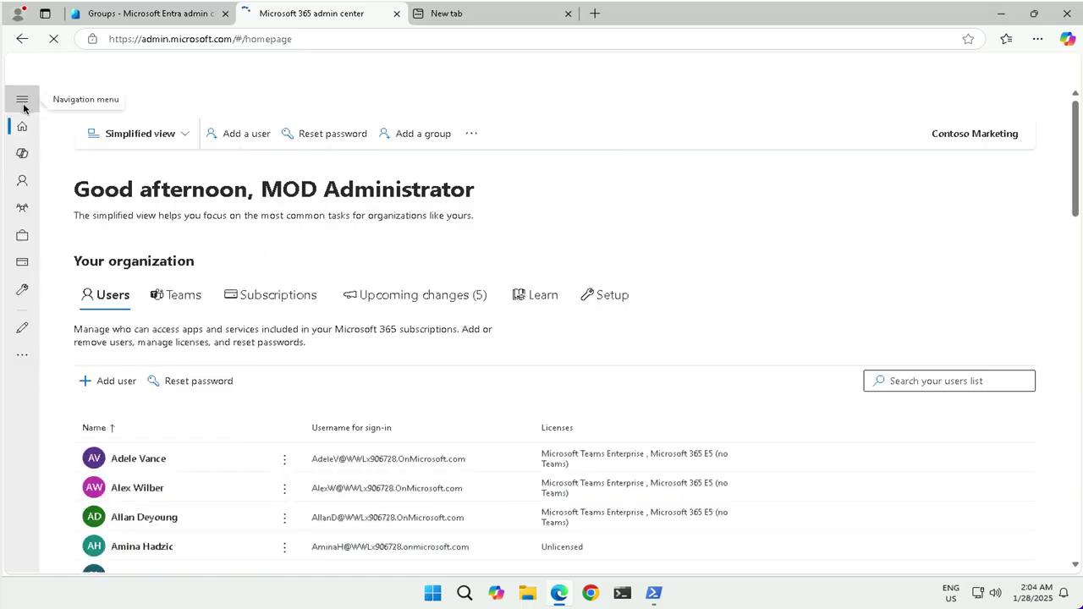
pyautogui.click(23, 102)
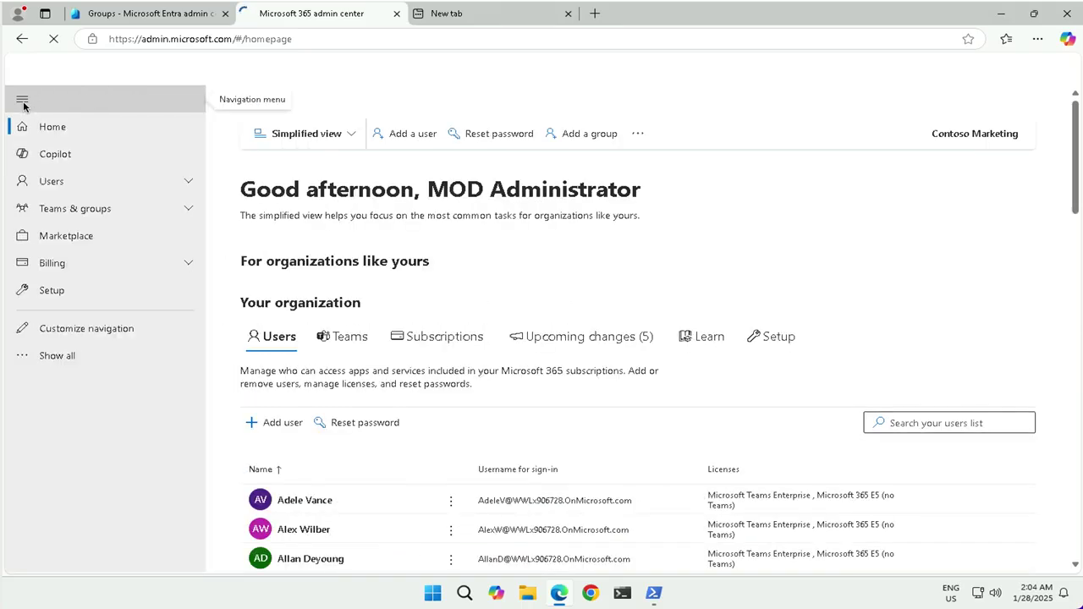
pyautogui.click(72, 263)
pyautogui.click(61, 310)
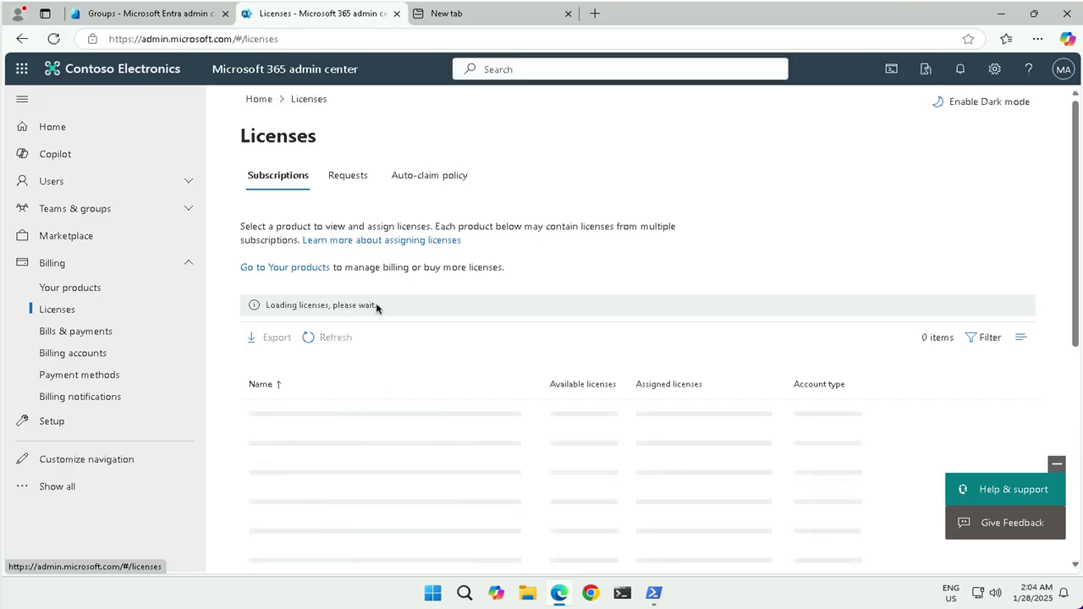
pyautogui.scroll(-2, 377, 308)
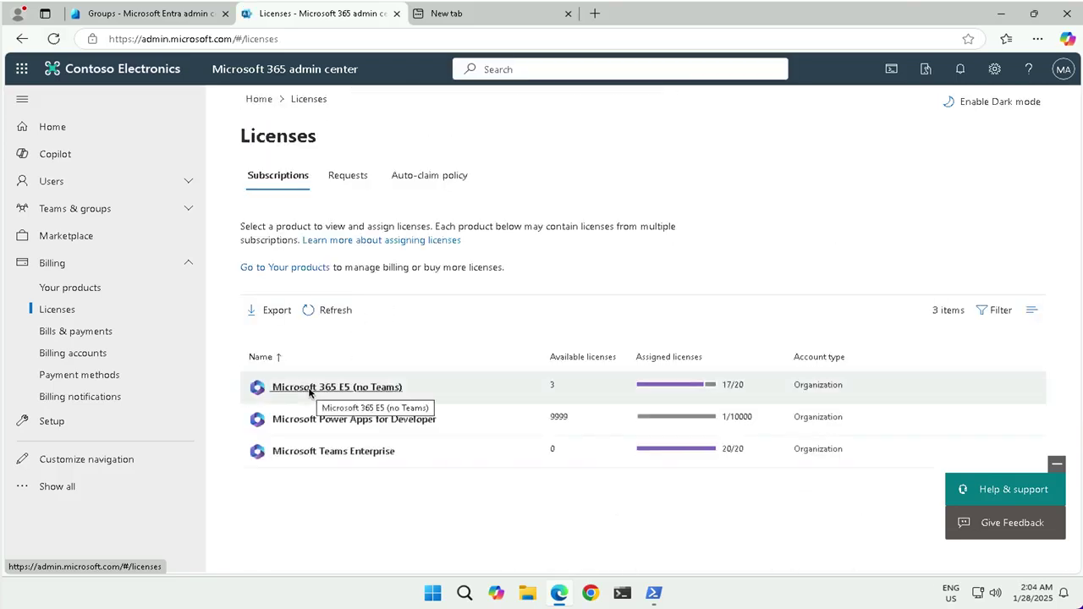
pyautogui.click(310, 390)
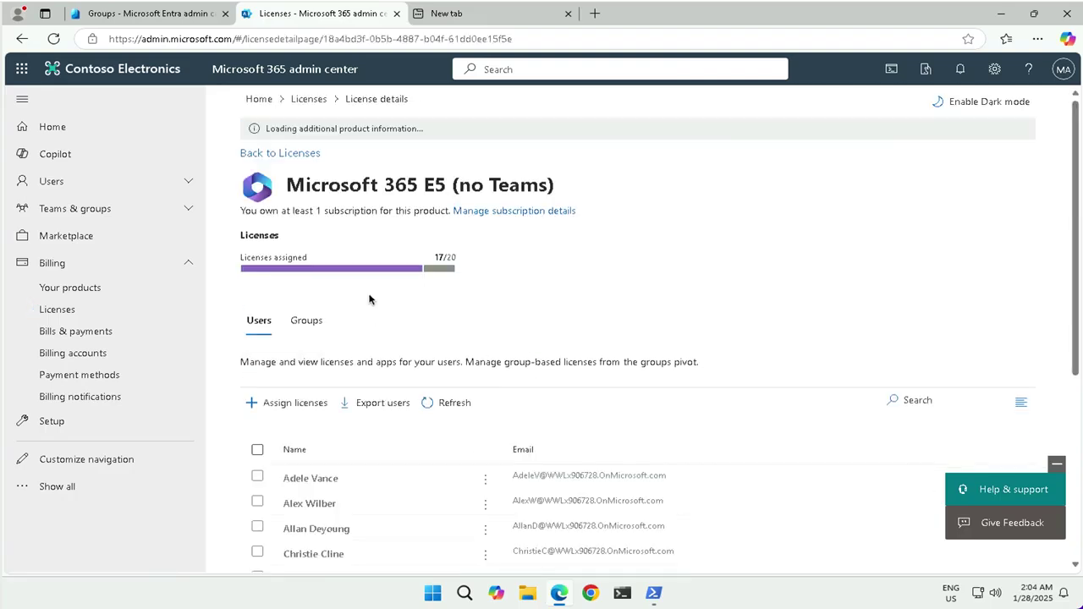
pyautogui.click(277, 378)
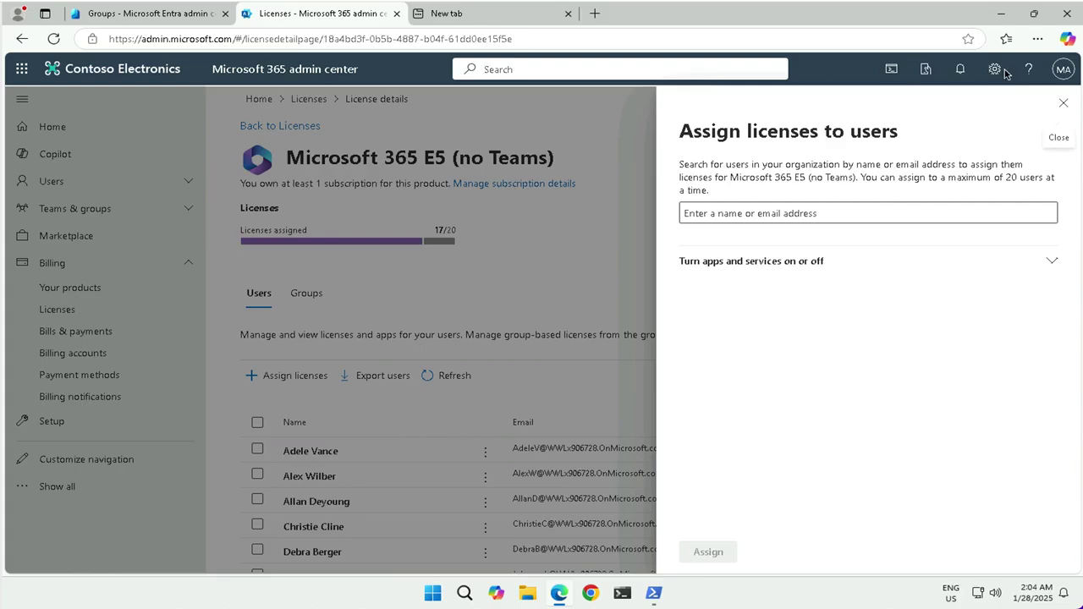
# Step: From the Groups tab, assign the Microsoft 365 E5 (no Teams) license to sg-SC300-O365
pyautogui.click(1063, 102)
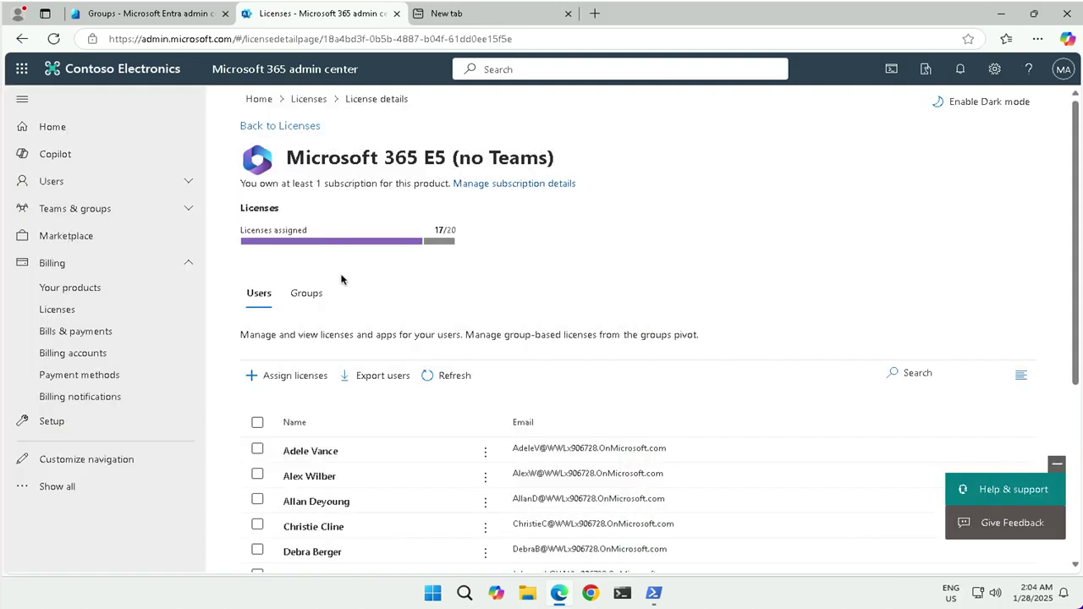
pyautogui.click(306, 293)
pyautogui.click(283, 378)
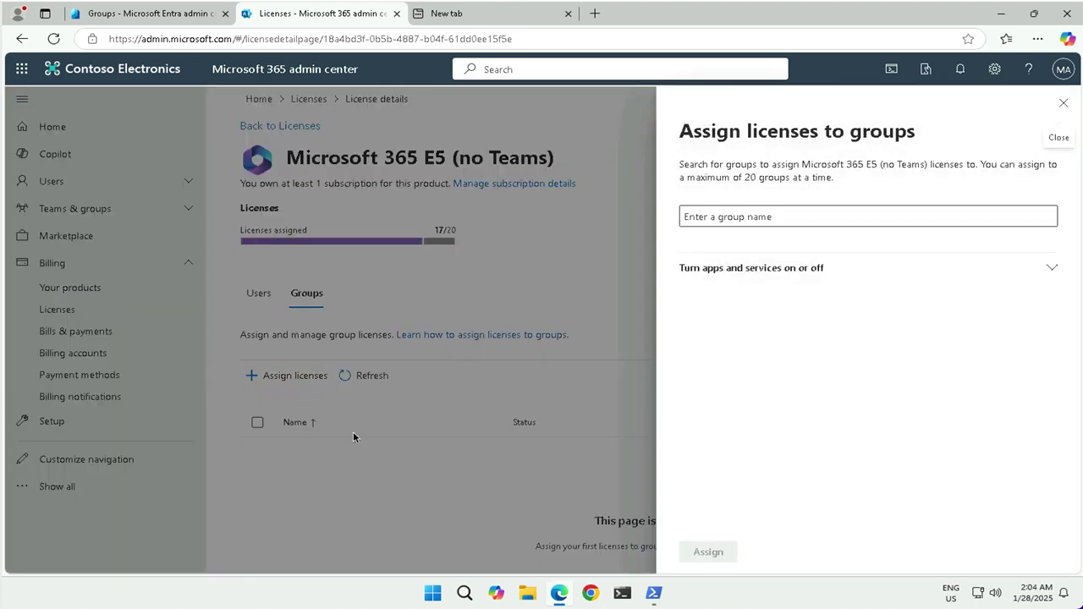
pyautogui.click(738, 218)
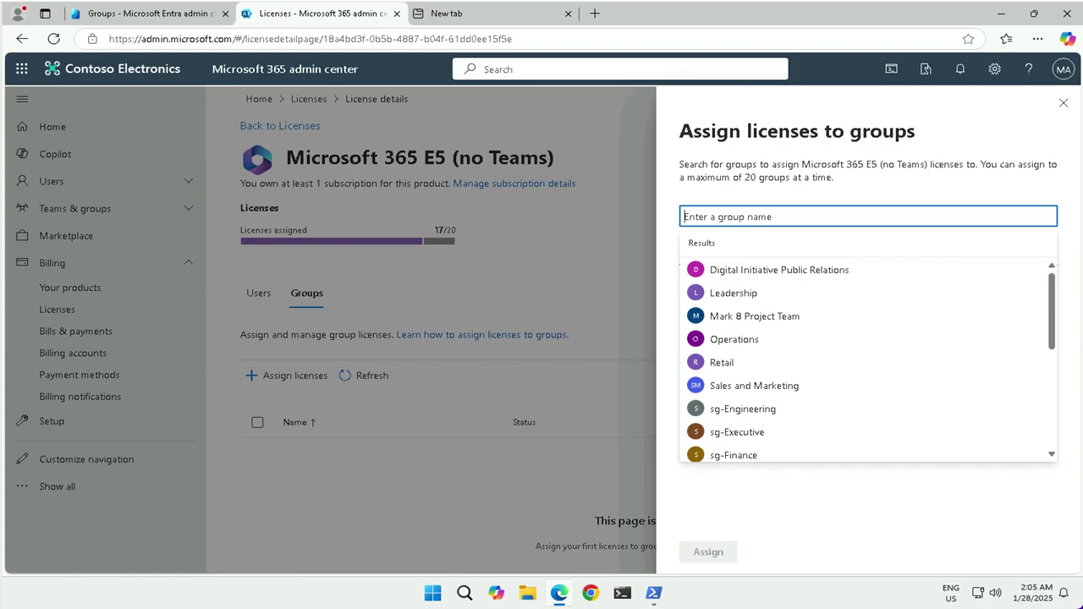
pyautogui.write('sg-Engineering')
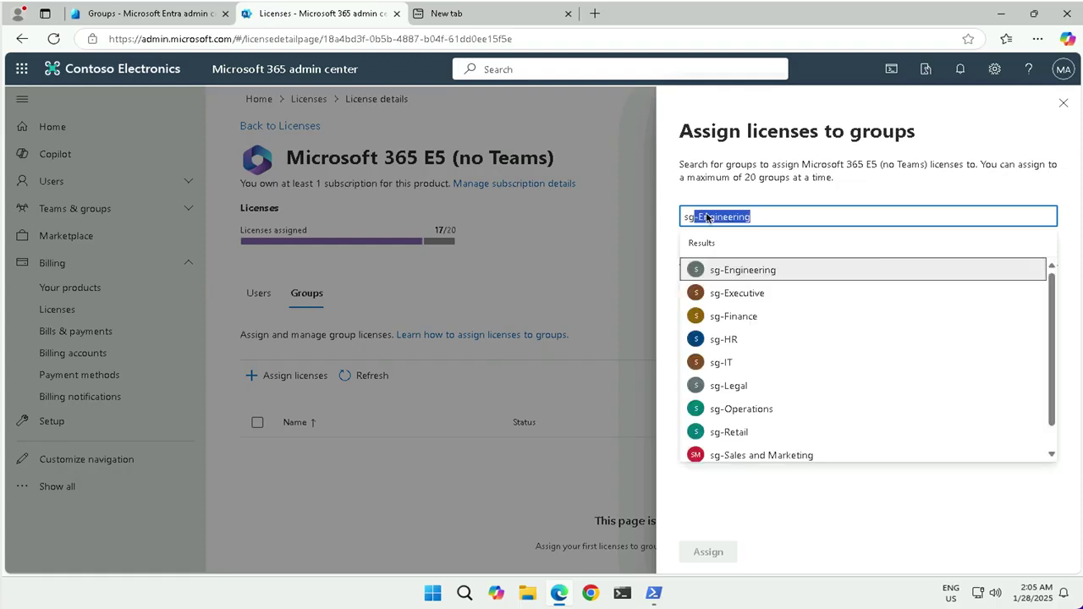
pyautogui.click(736, 277)
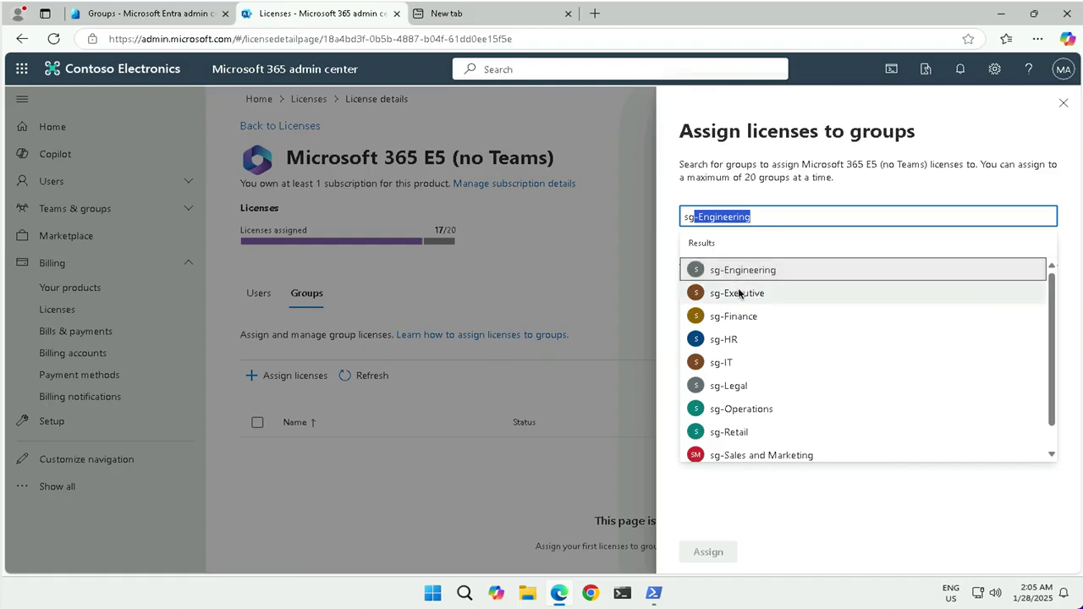
pyautogui.scroll(-1, 742, 377)
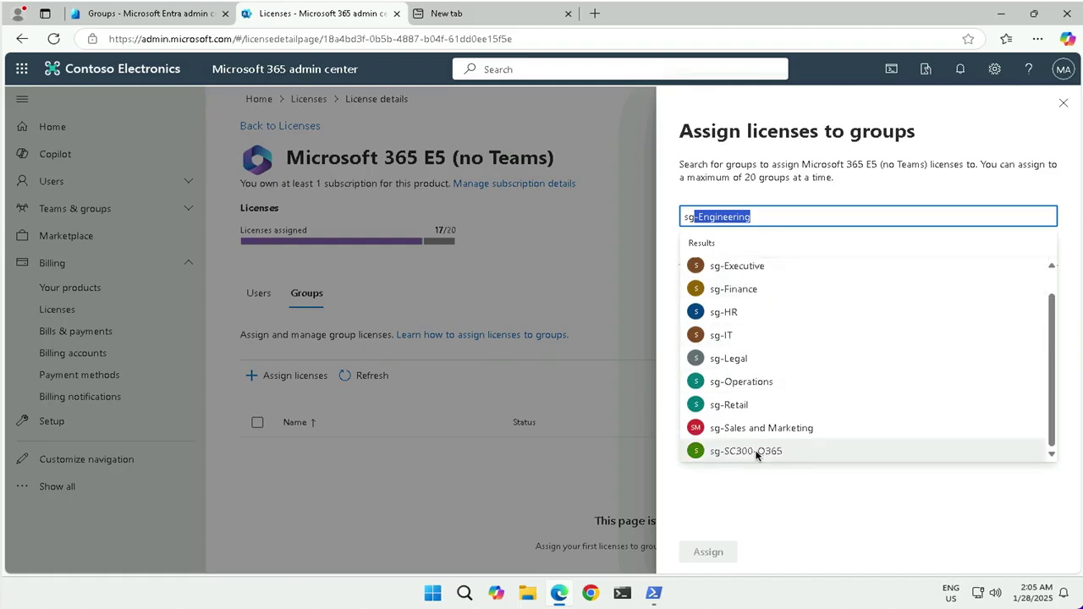
pyautogui.click(755, 454)
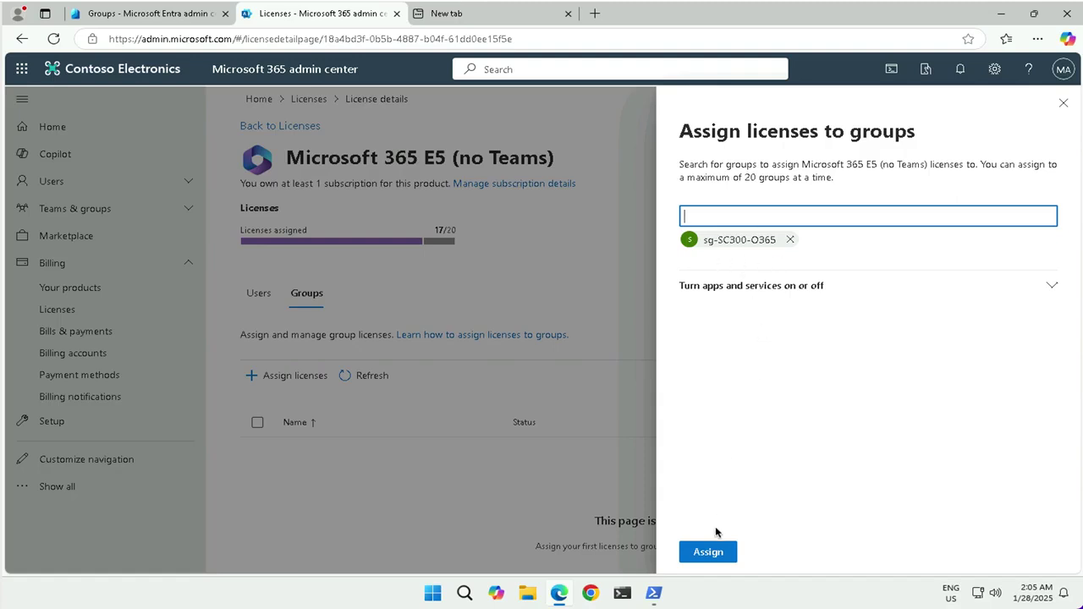
pyautogui.click(710, 559)
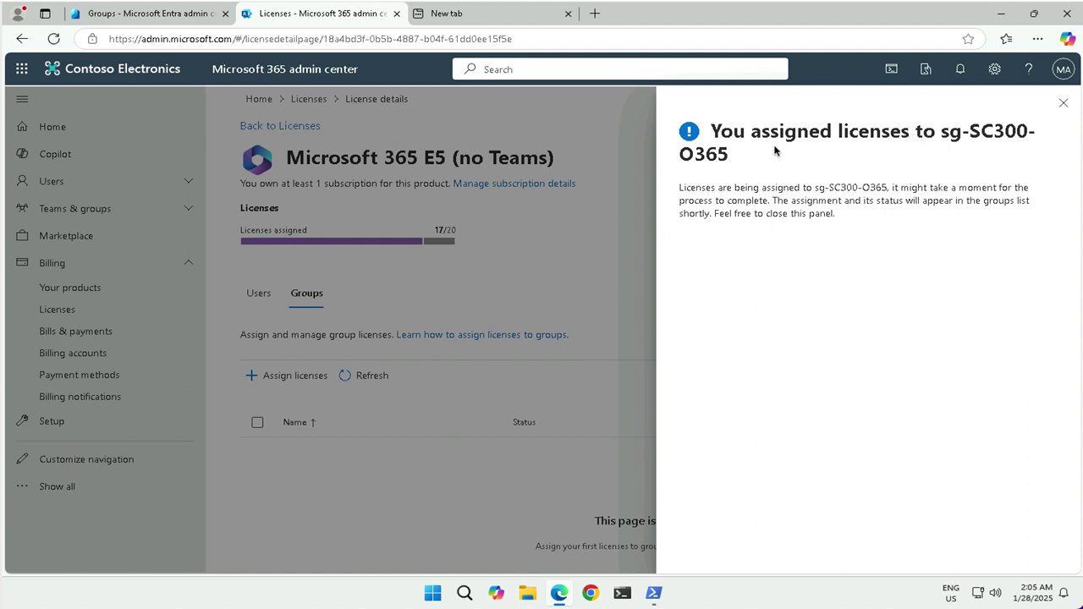
pyautogui.click(1062, 102)
pyautogui.click(1037, 39)
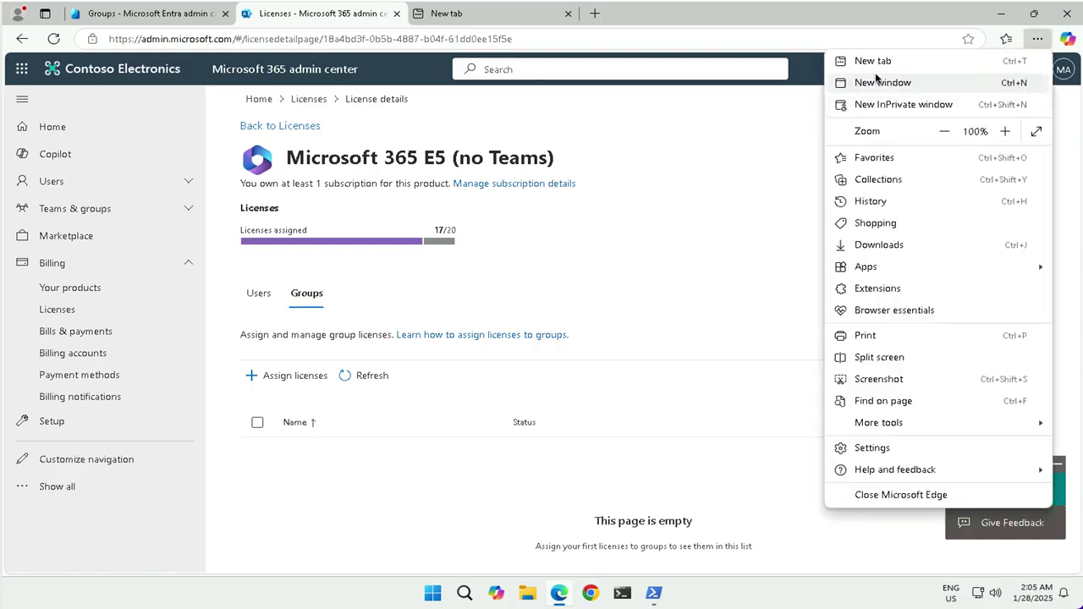
pyautogui.click(884, 105)
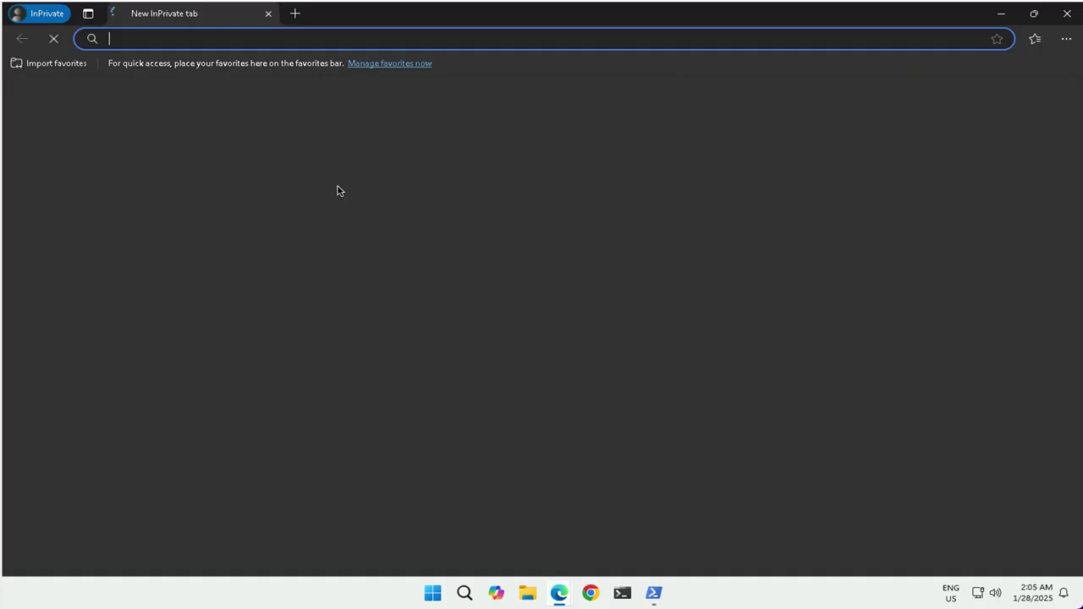
pyautogui.write('https://www.office.com')
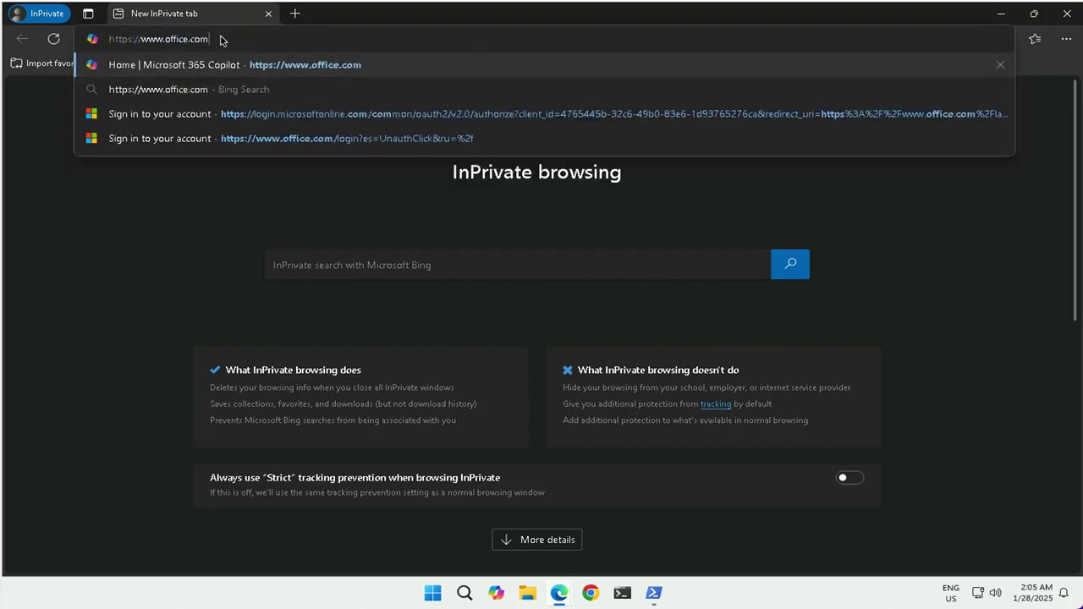
pyautogui.press('Return')
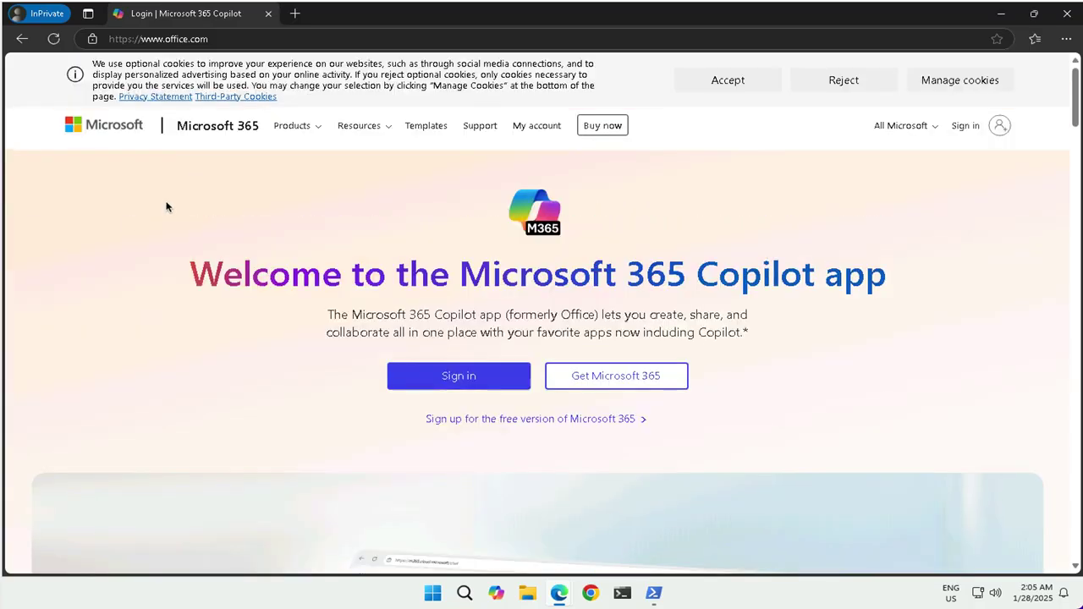
# Step: Sign in with the test user's e-mail and password, declining to stay signed in
pyautogui.click(964, 126)
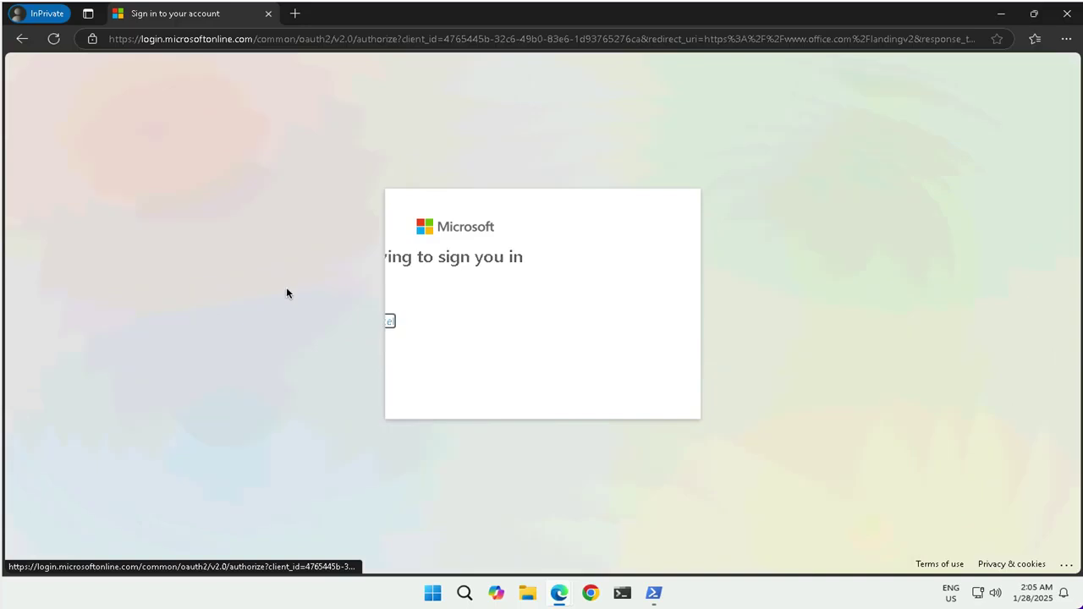
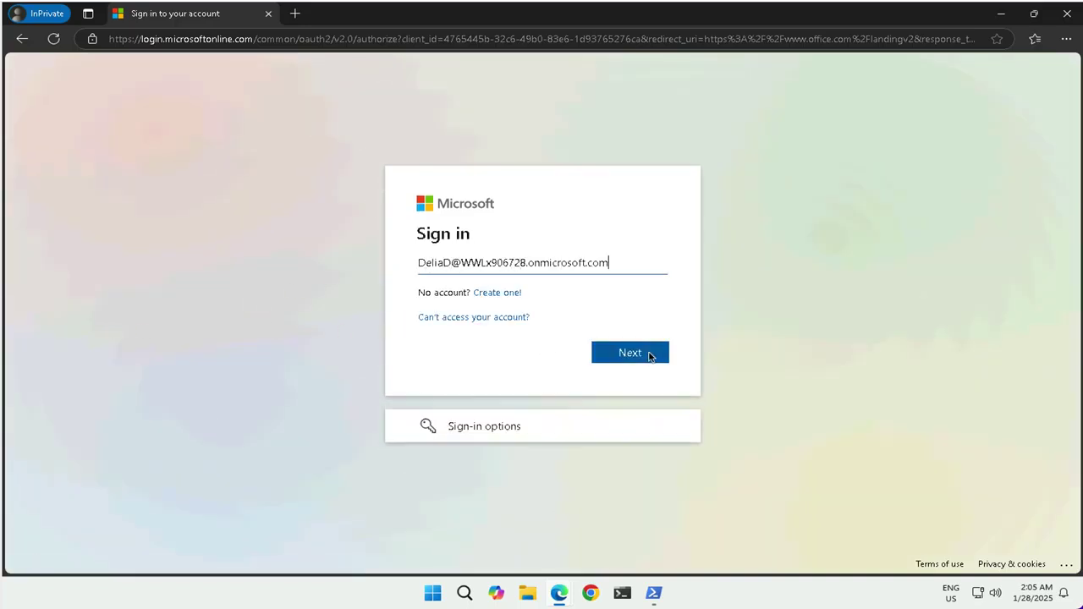
pyautogui.click(660, 358)
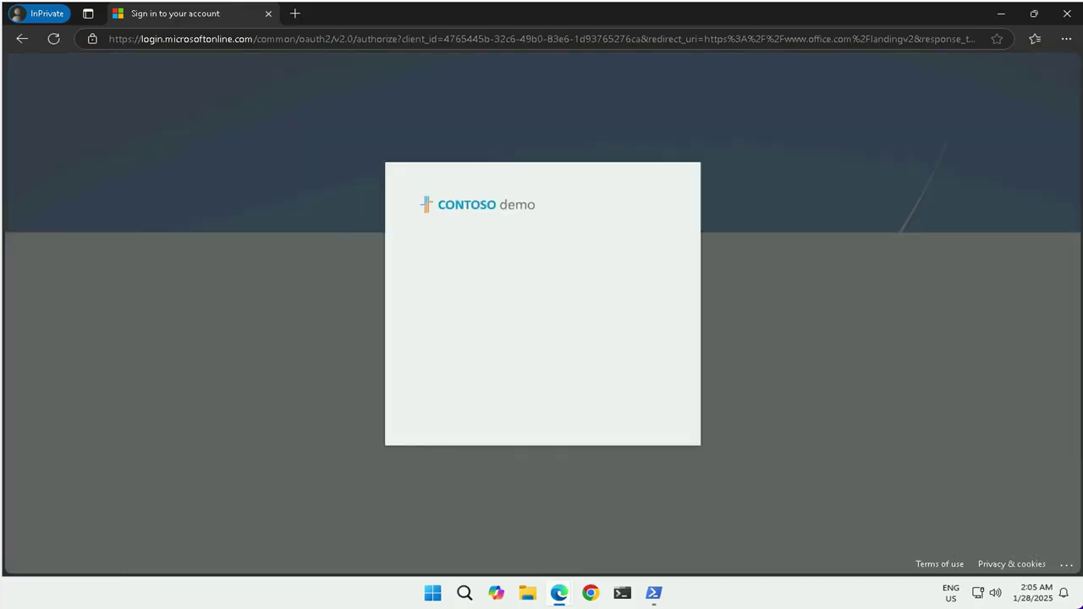
pyautogui.write('***************')
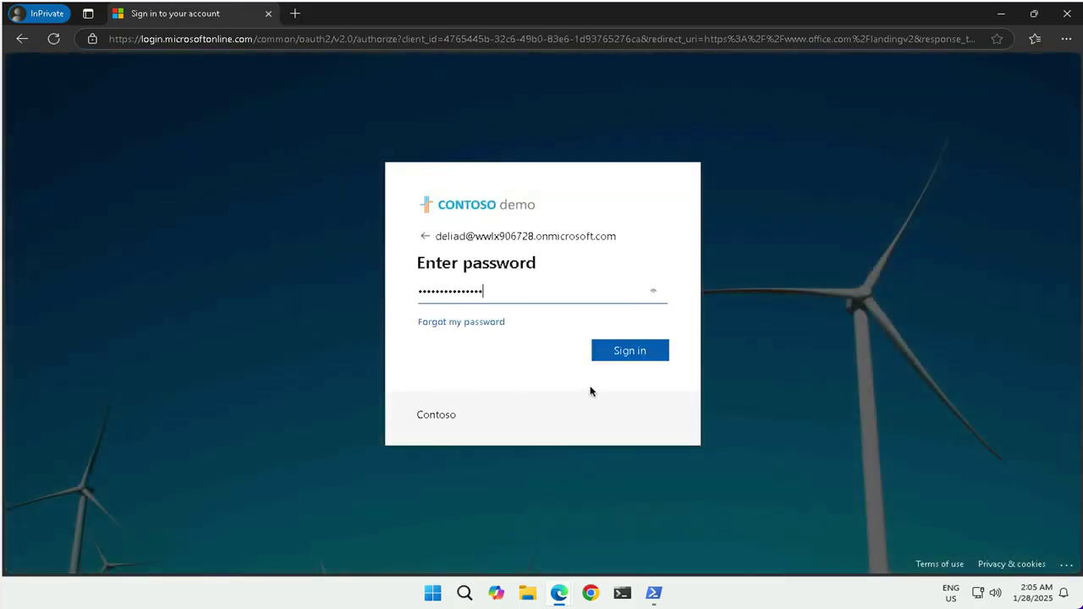
pyautogui.write('******')
pyautogui.click(629, 352)
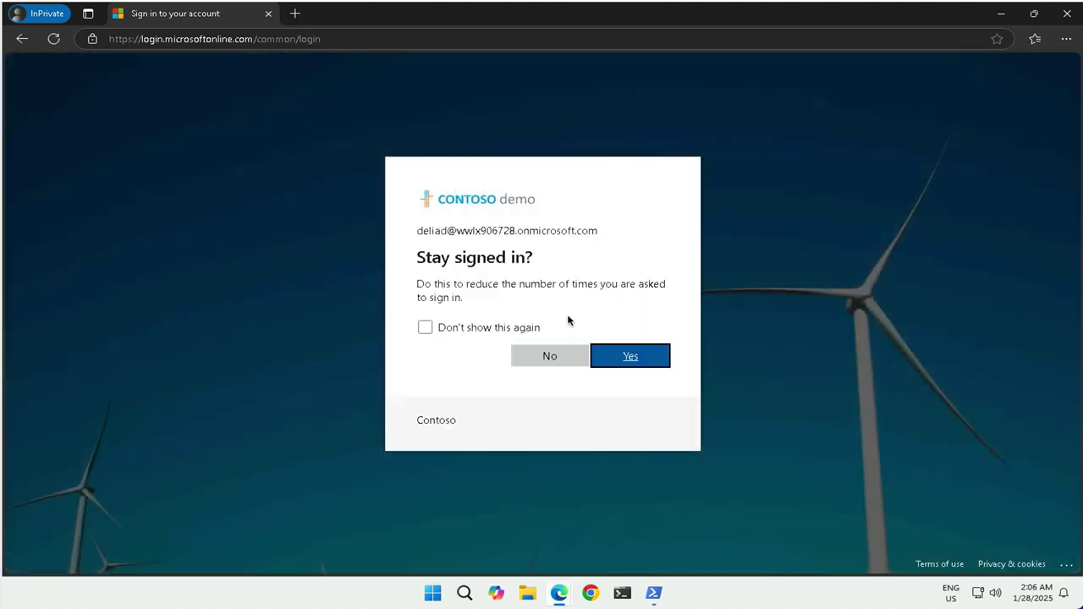
pyautogui.click(550, 363)
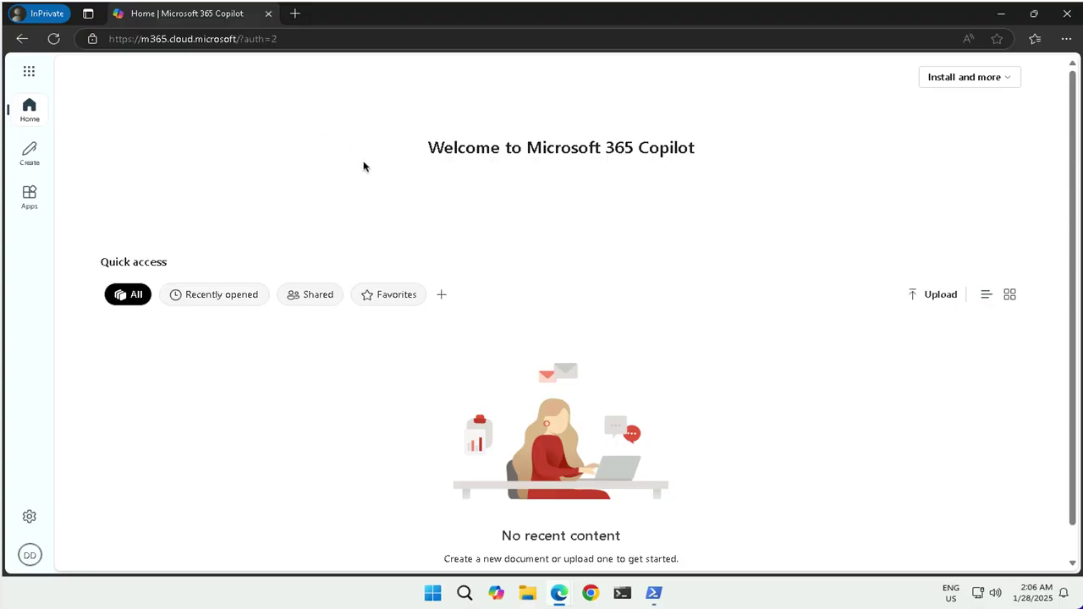
# Step: Close the private Copilot window and switch back to the Entra All groups page
pyautogui.click(27, 71)
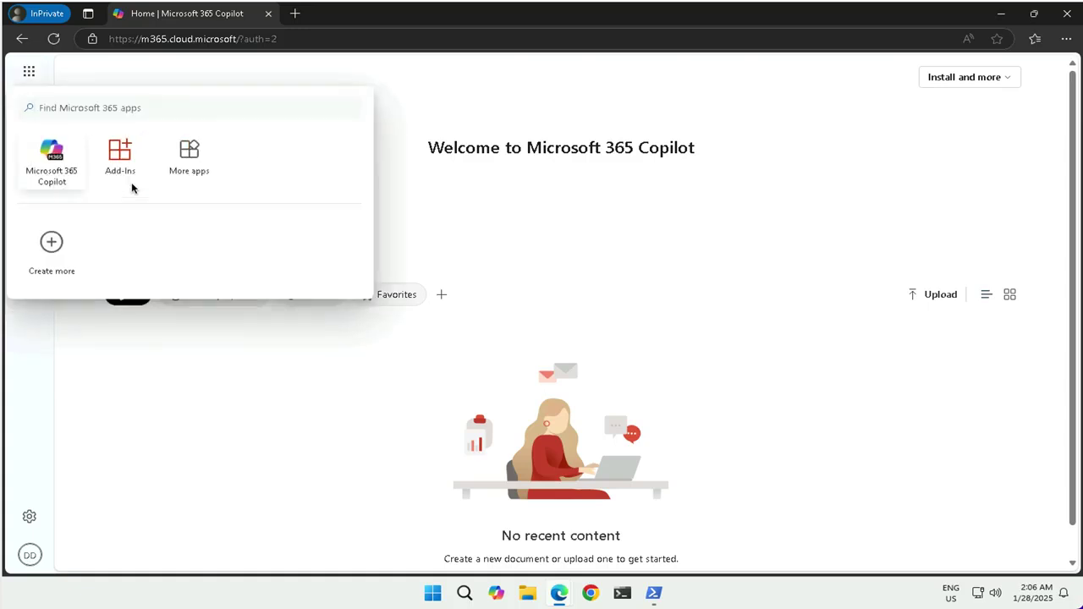
pyautogui.click(149, 361)
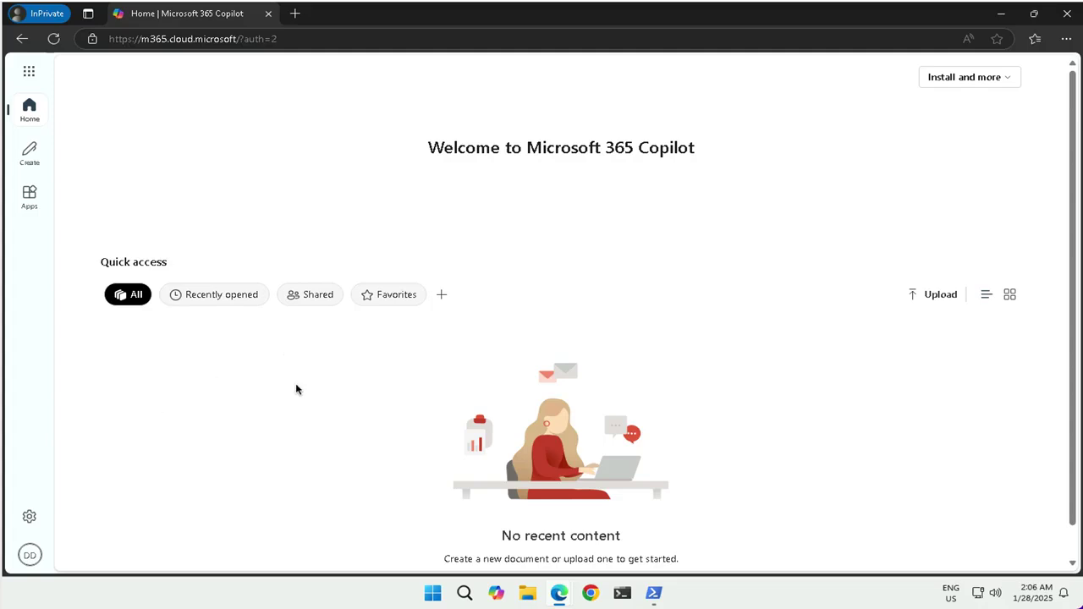
pyautogui.click(1066, 13)
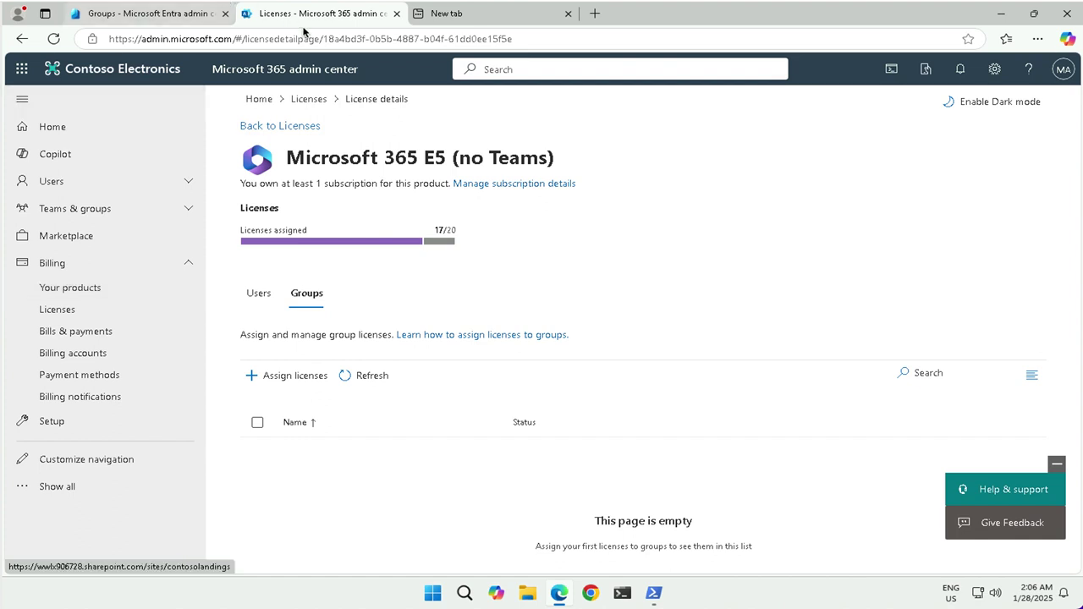
pyautogui.hotkey('ctrl', 'shift', 'Tab')
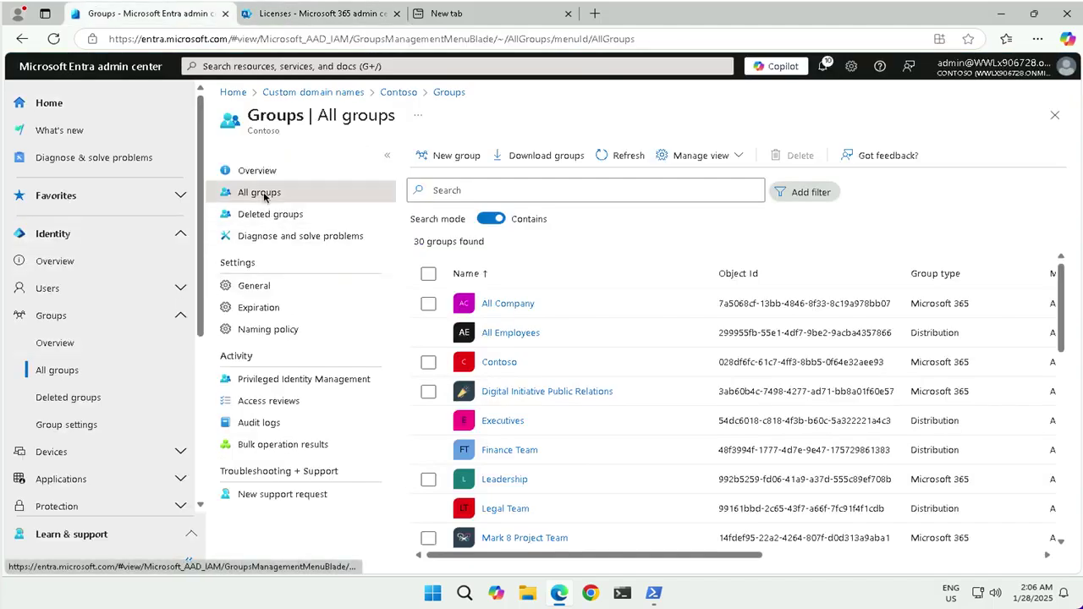
# Step: Start a new Microsoft 365 group named 'Northwest Sales' and open its member picker
pyautogui.click(457, 155)
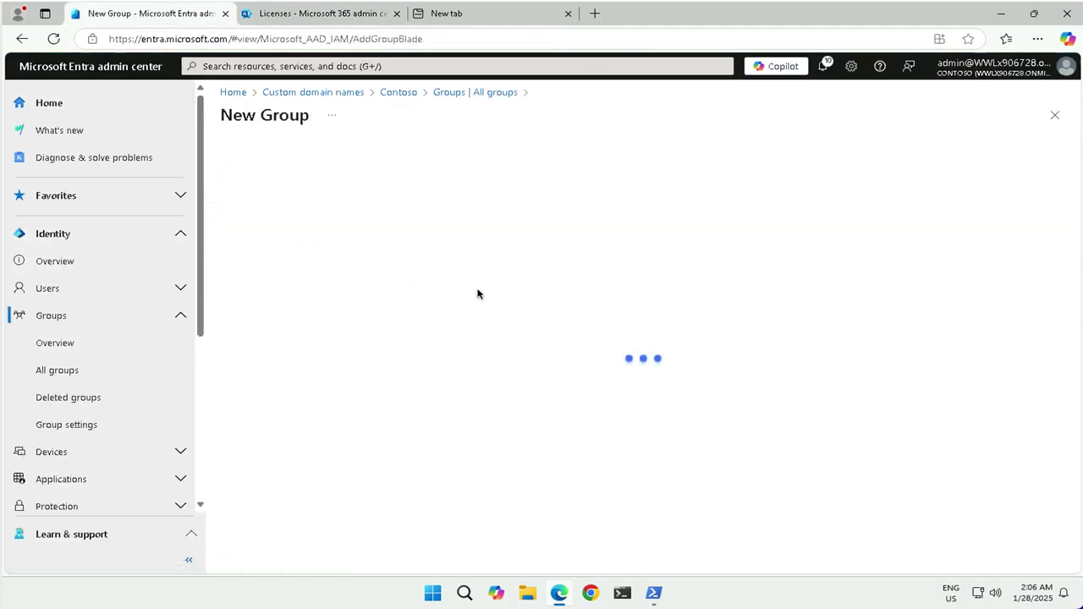
pyautogui.click(288, 208)
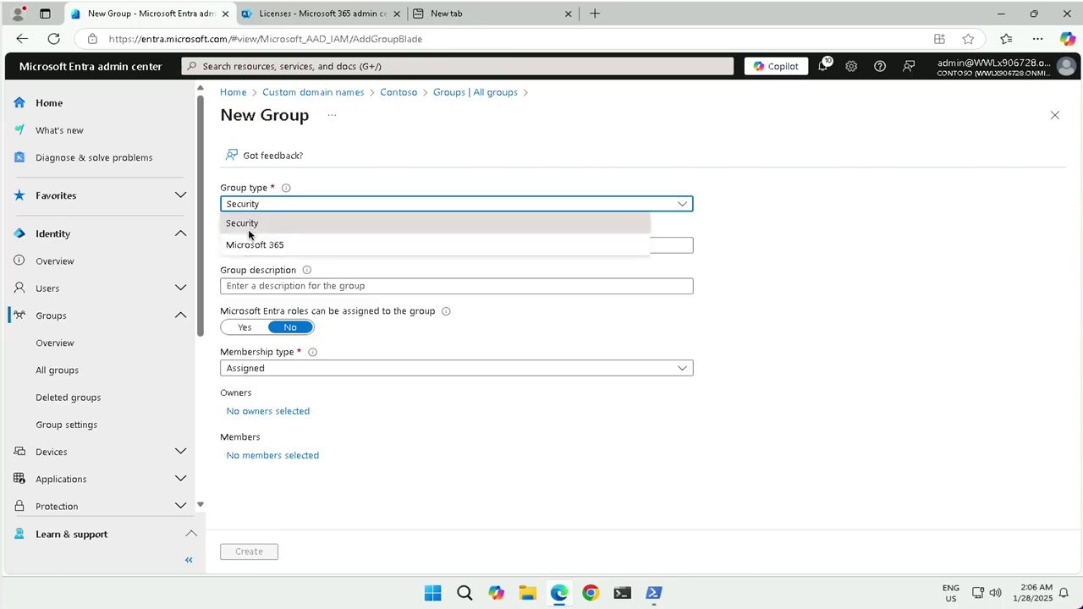
pyautogui.click(254, 244)
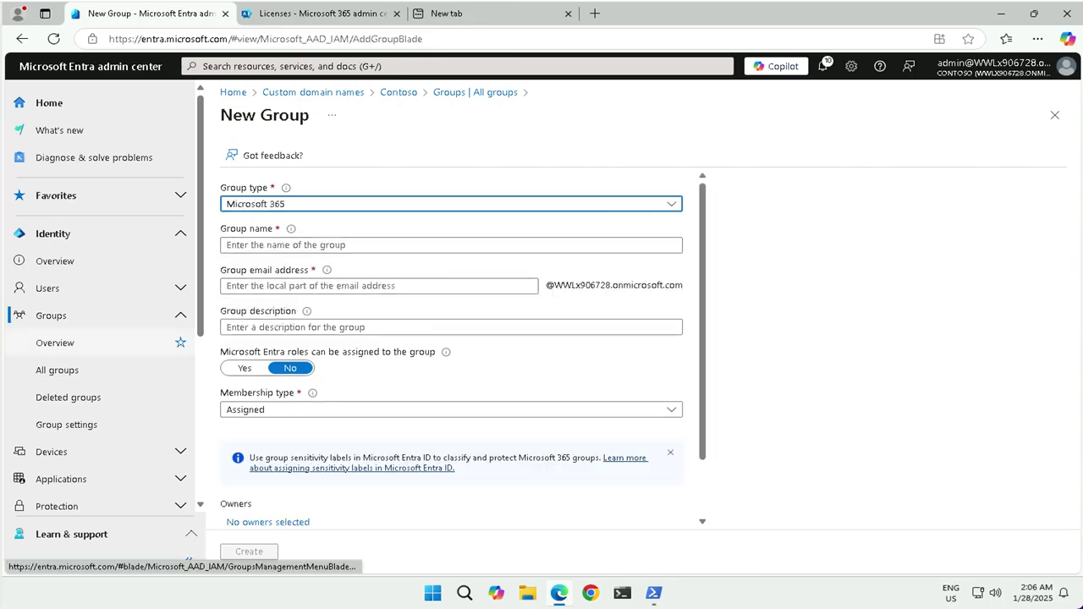
pyautogui.click(254, 247)
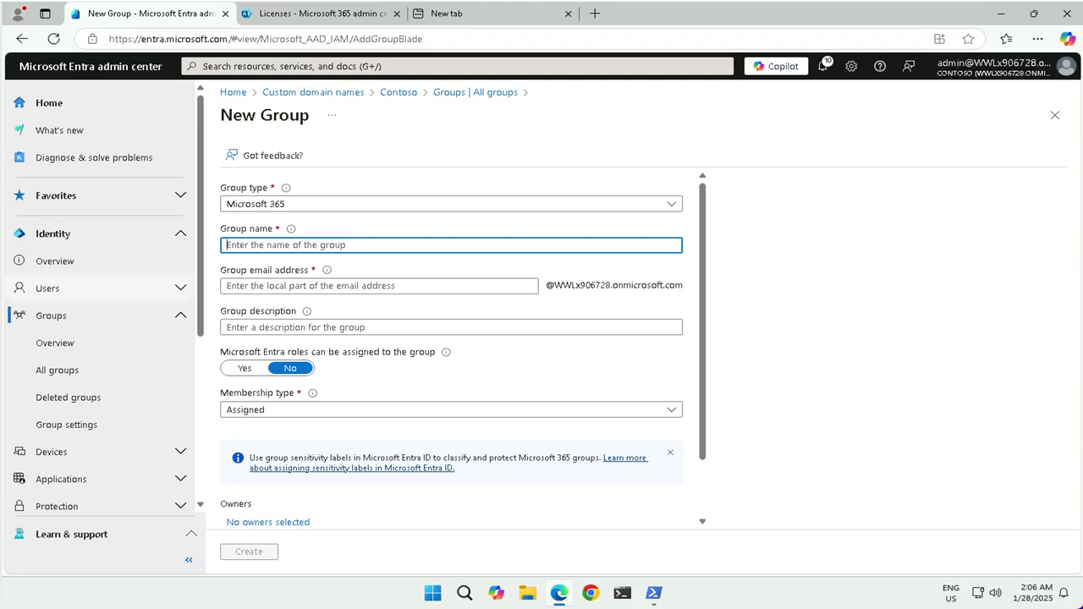
pyautogui.write('Northwest Sales')
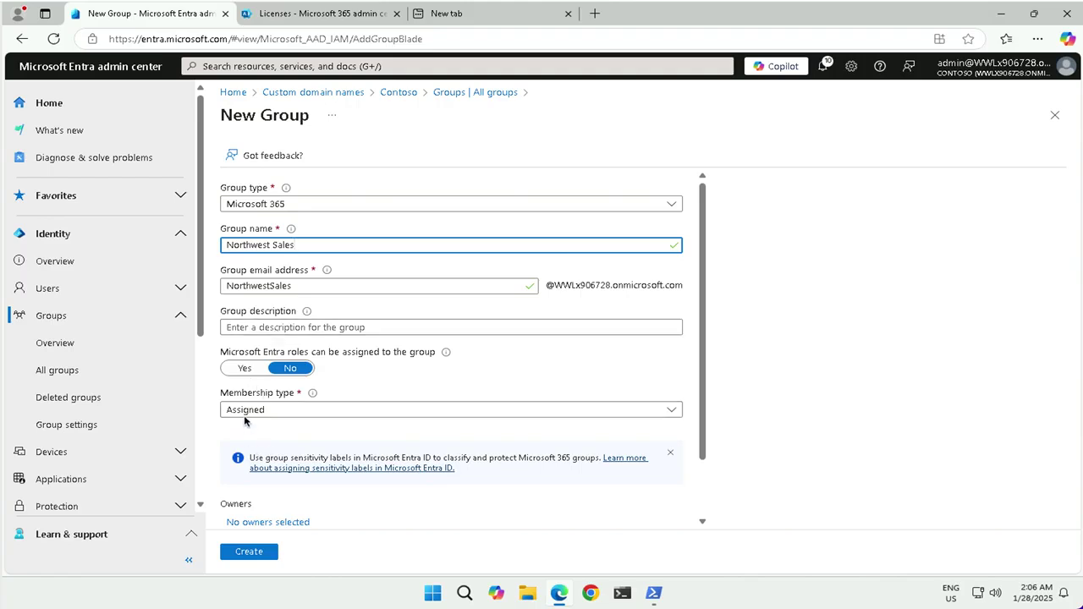
pyautogui.scroll(-1, 254, 494)
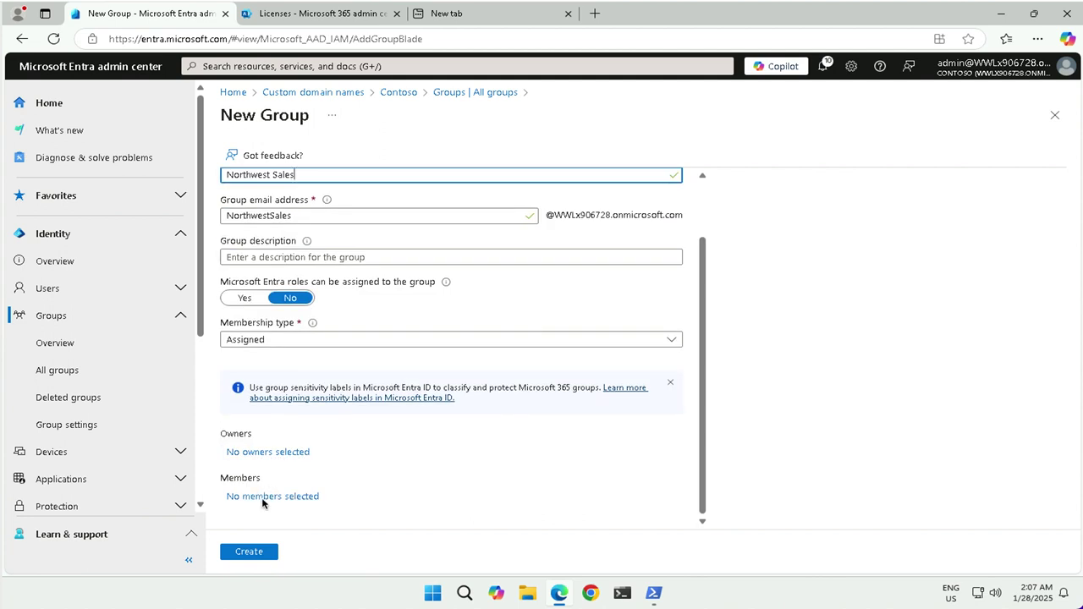
pyautogui.click(306, 499)
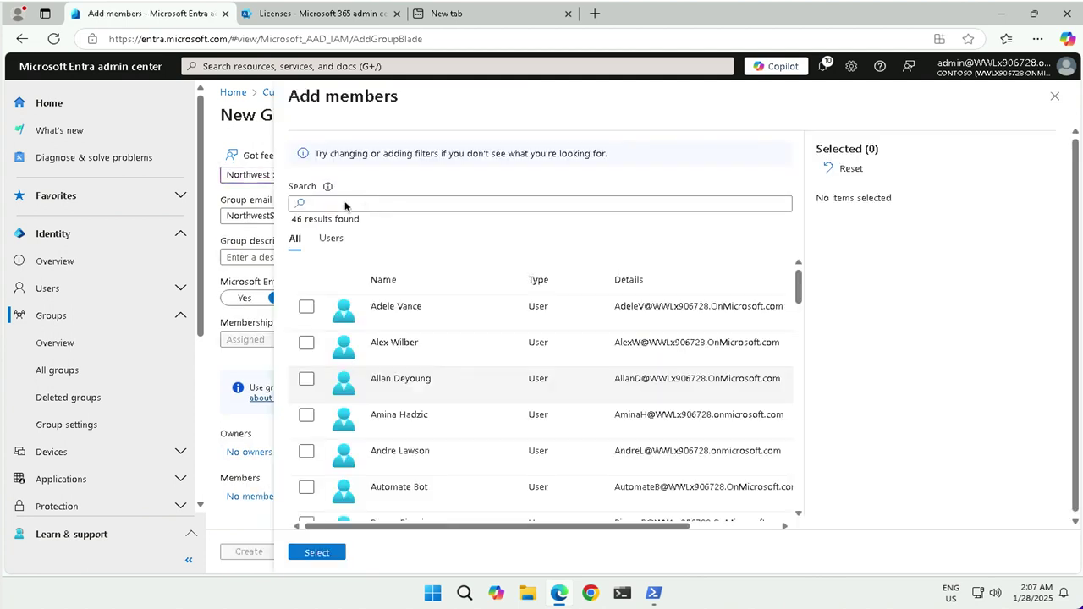
# Step: Search users for 'a' and add the first matching user as a member
pyautogui.click(365, 203)
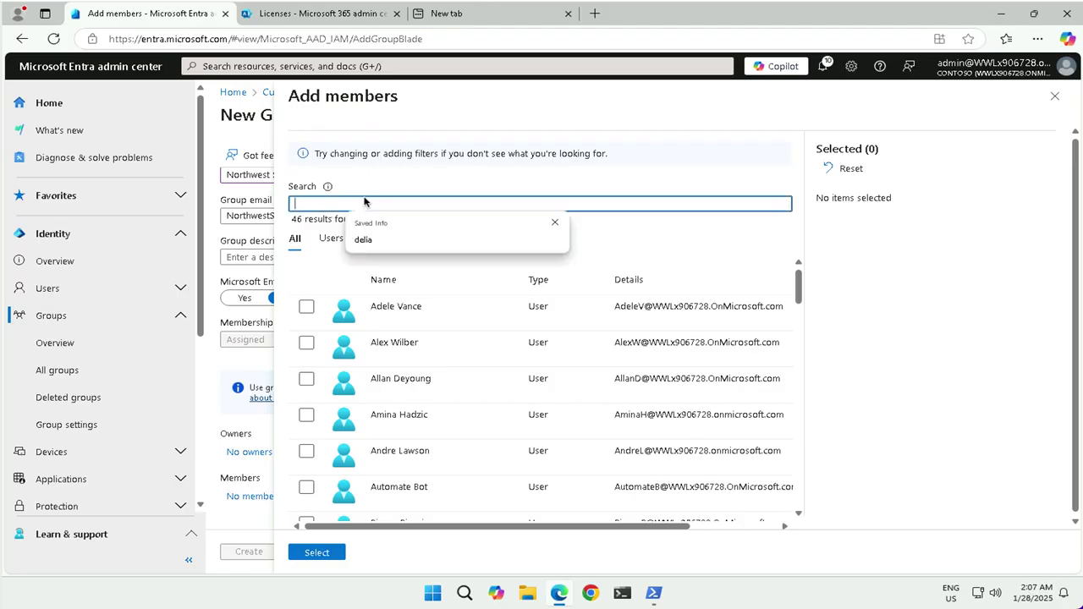
pyautogui.write('al')
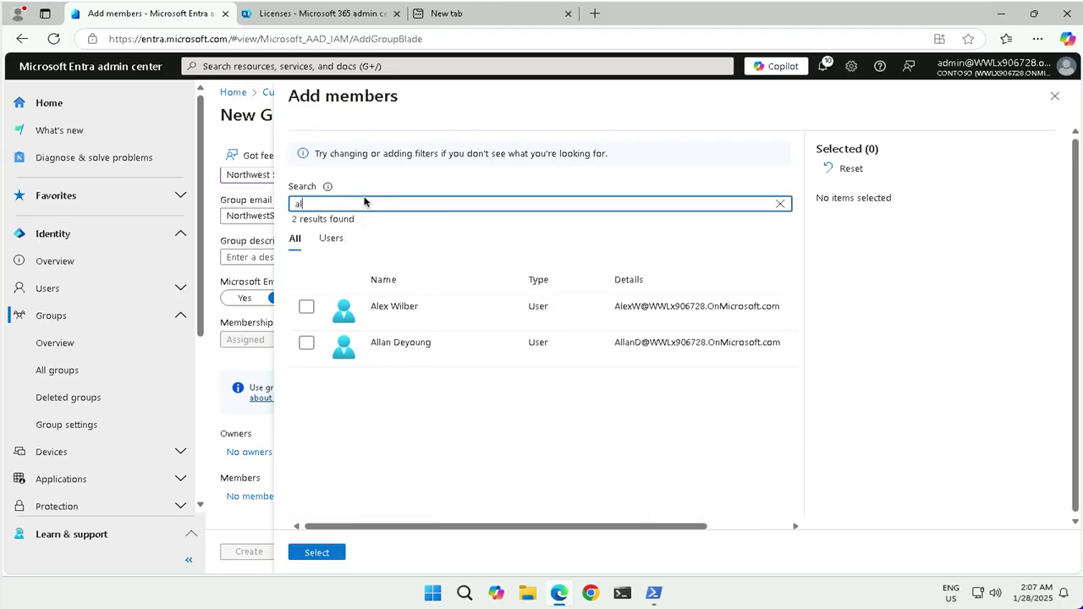
pyautogui.click(306, 308)
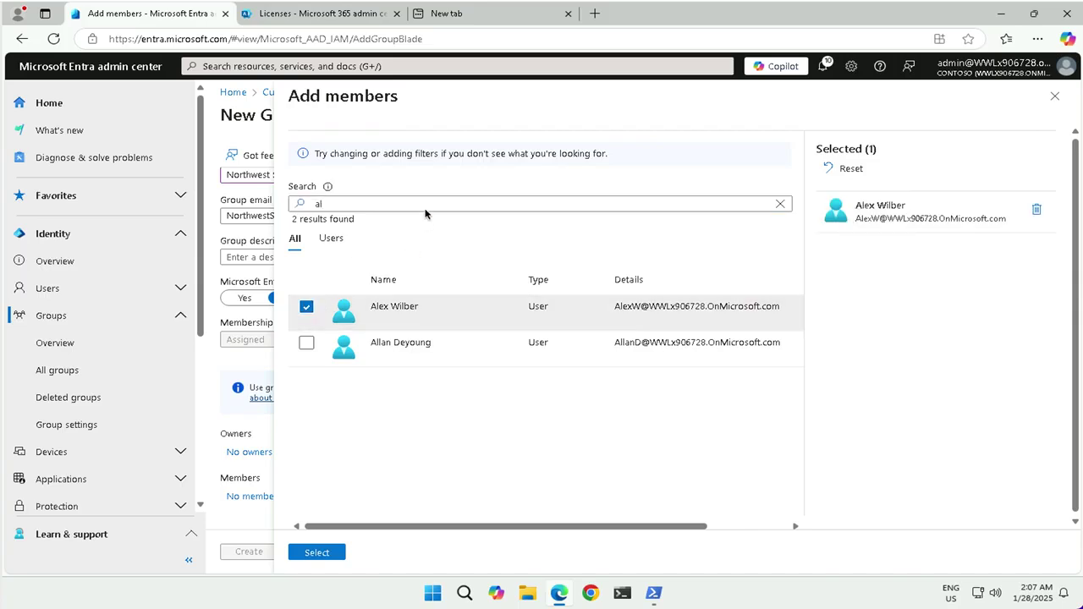
# Step: Search 'bia' to add the second member, confirm both, and create the group
pyautogui.click(322, 204)
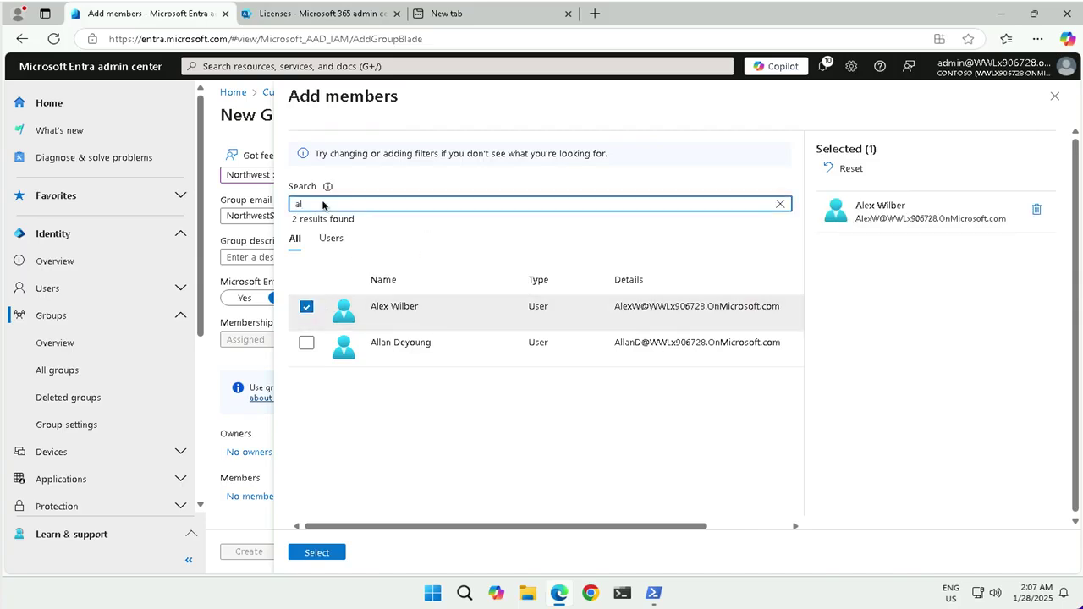
pyautogui.write('bia')
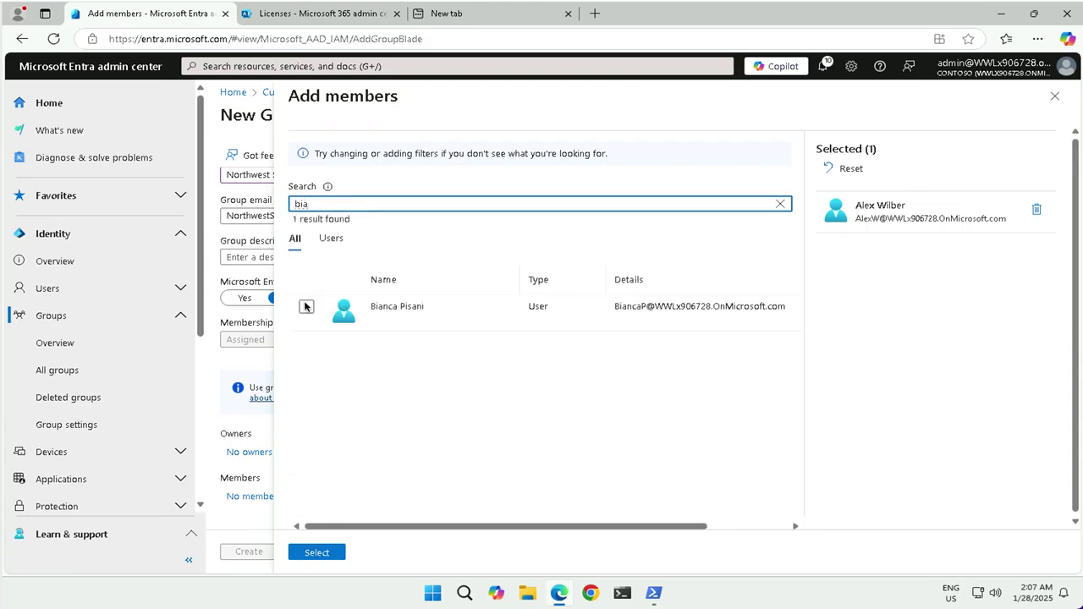
pyautogui.click(400, 357)
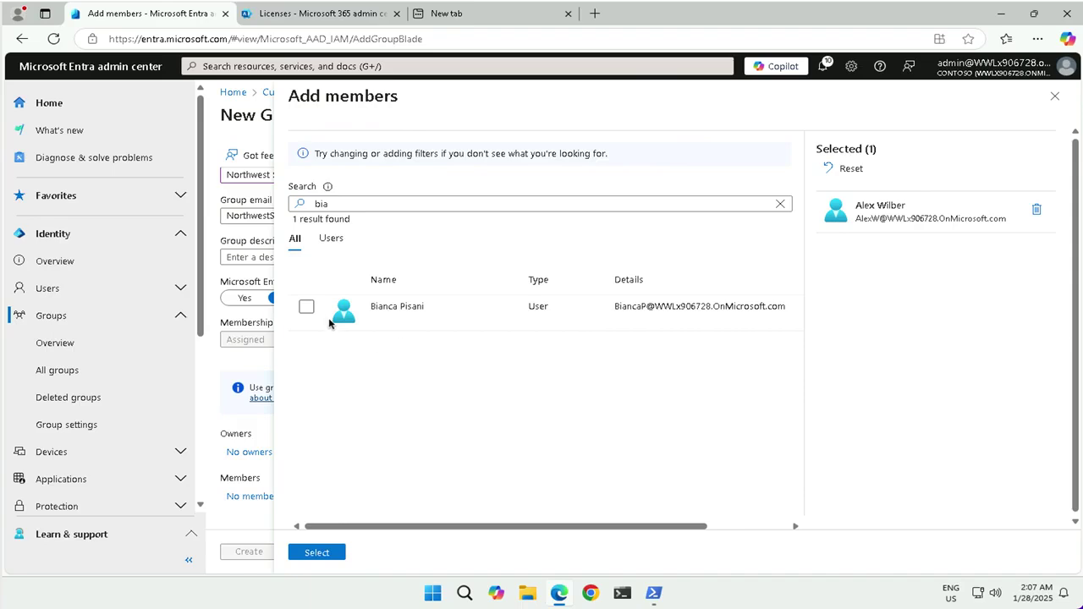
pyautogui.click(307, 308)
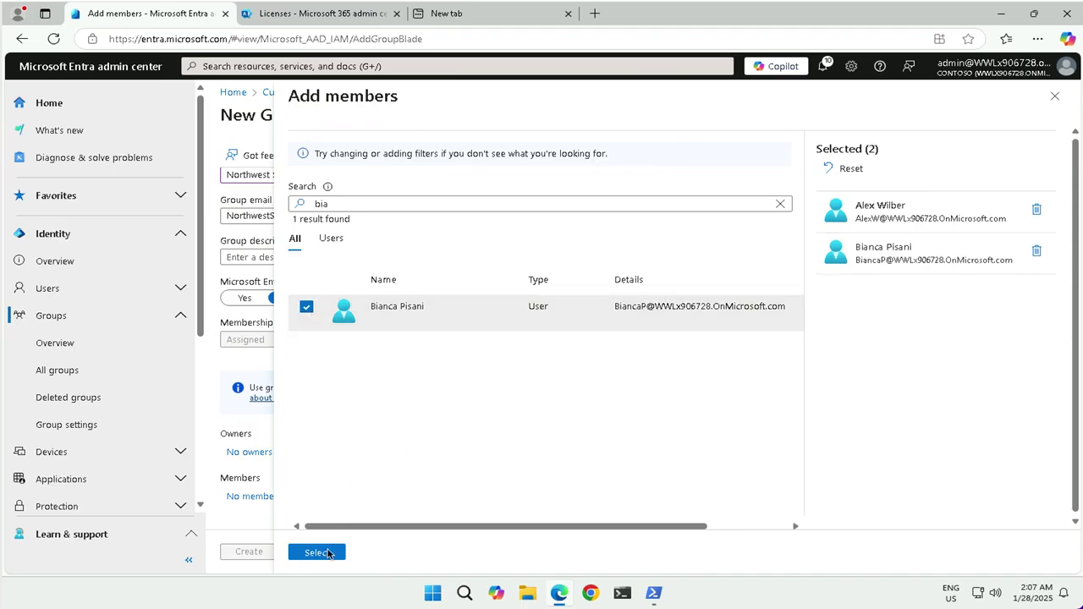
pyautogui.click(315, 554)
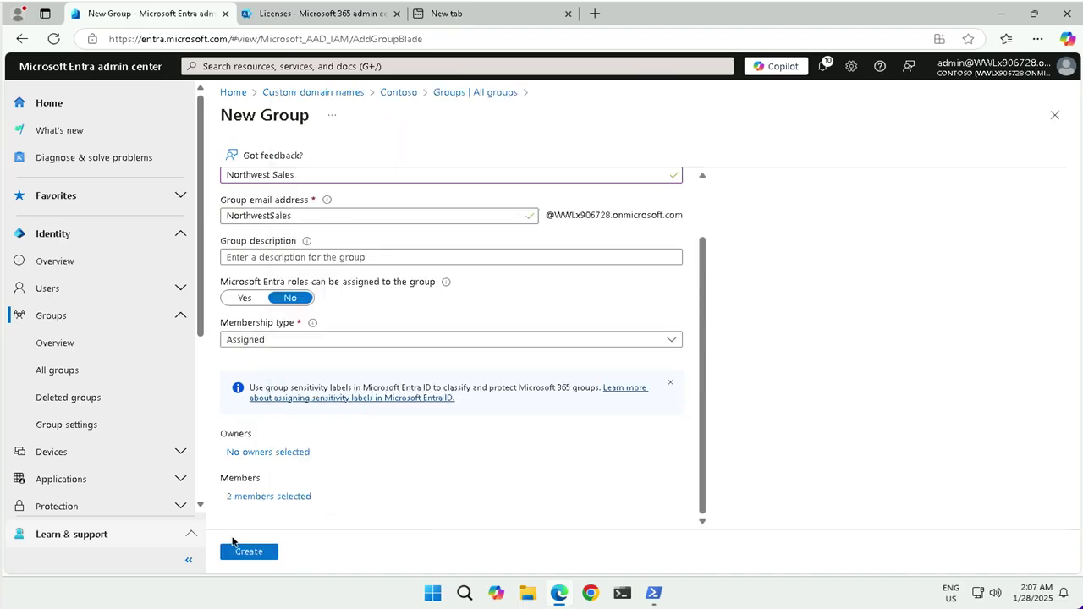
pyautogui.click(252, 554)
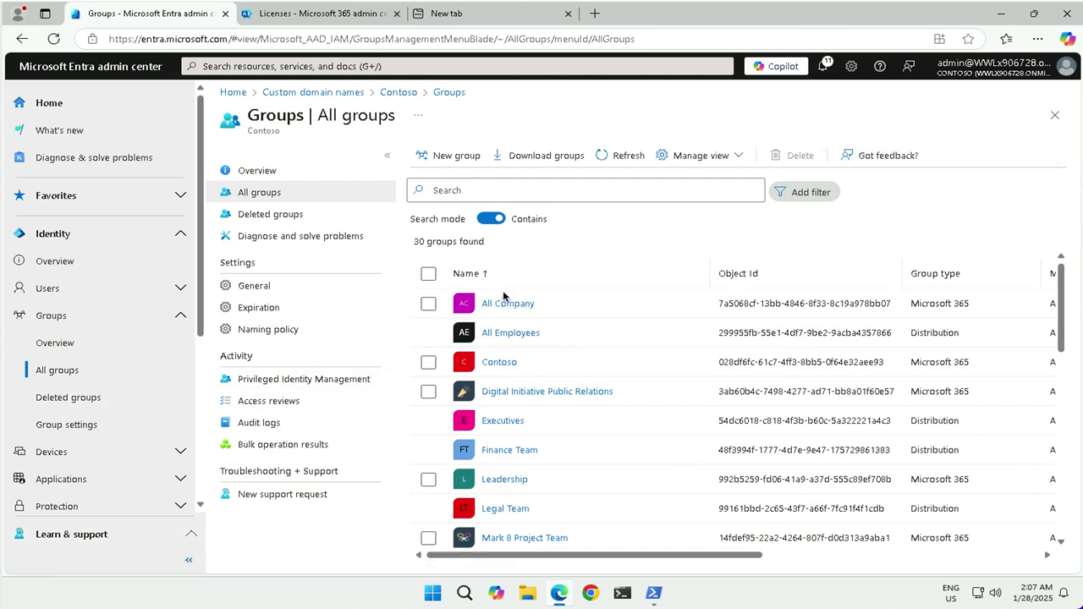
# Step: Refresh the All groups list and scroll through it, now showing 32 groups
pyautogui.click(619, 165)
pyautogui.scroll(-5, 522, 475)
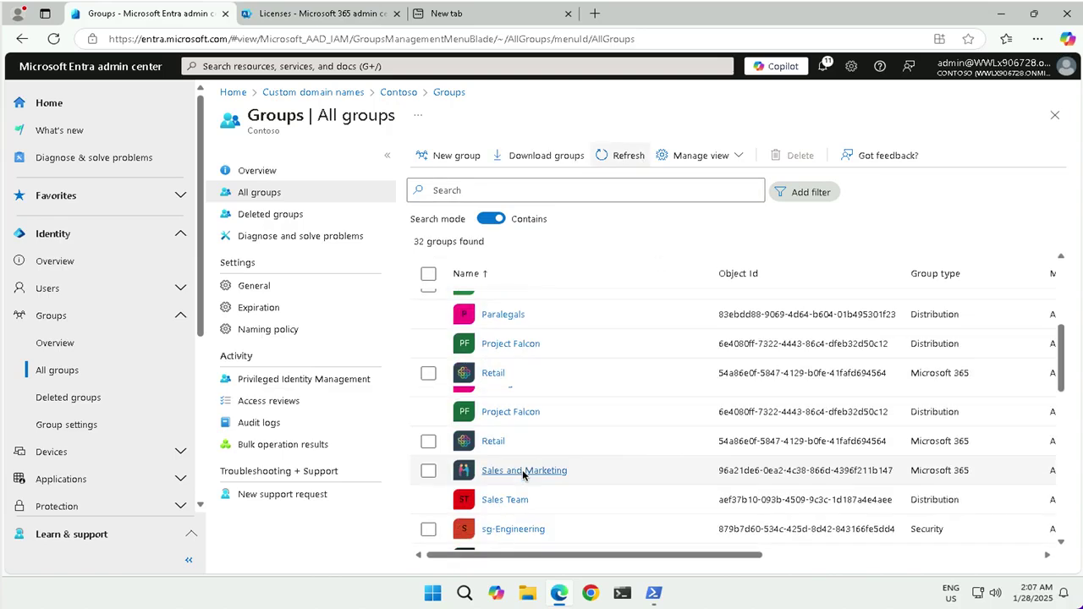
pyautogui.scroll(-5, 523, 476)
pyautogui.scroll(2, 520, 478)
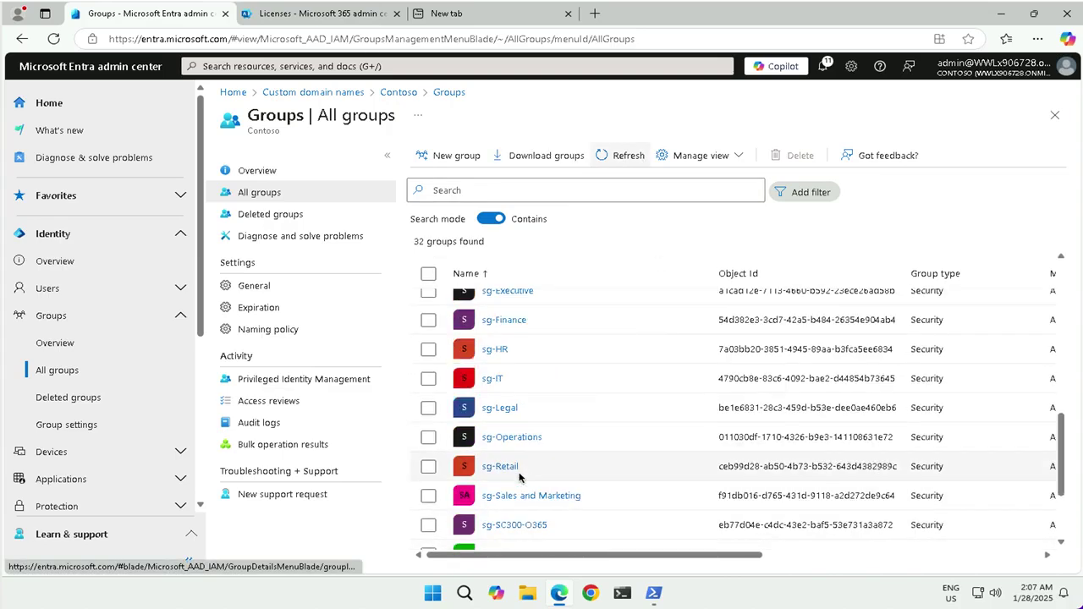
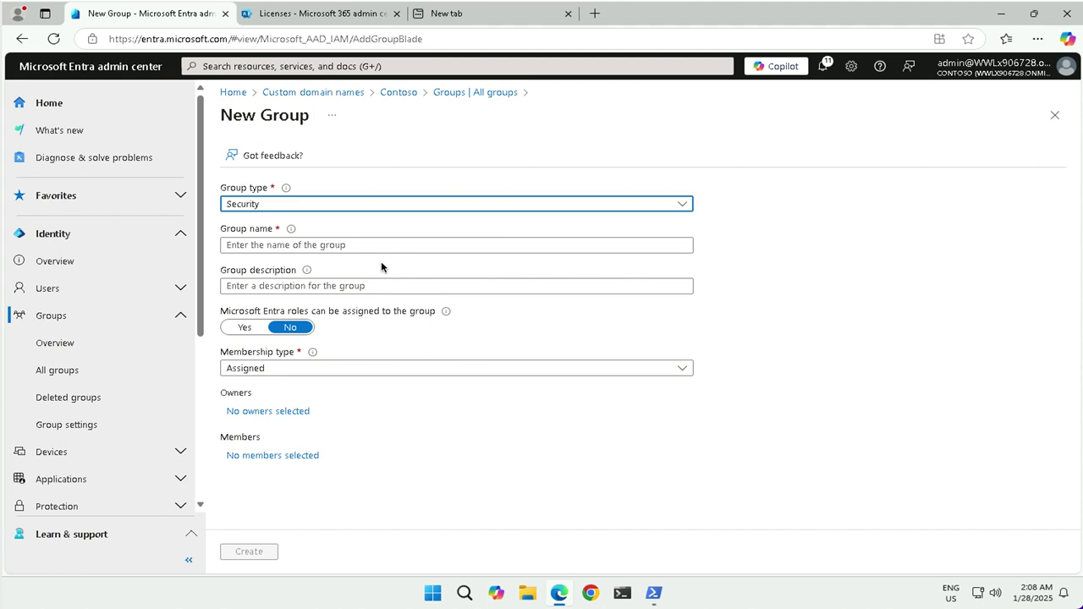
# Step: Enter SC300-myDynamicGroup as the group name and choose Dynamic User membership
pyautogui.click(286, 245)
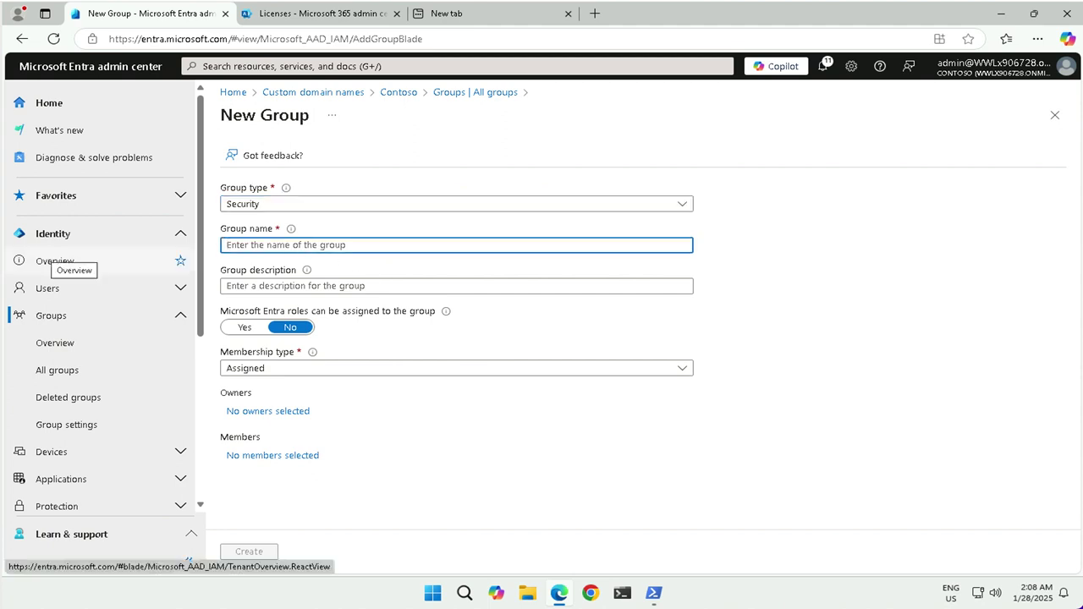
pyautogui.write('SC300-myDynamicGroup')
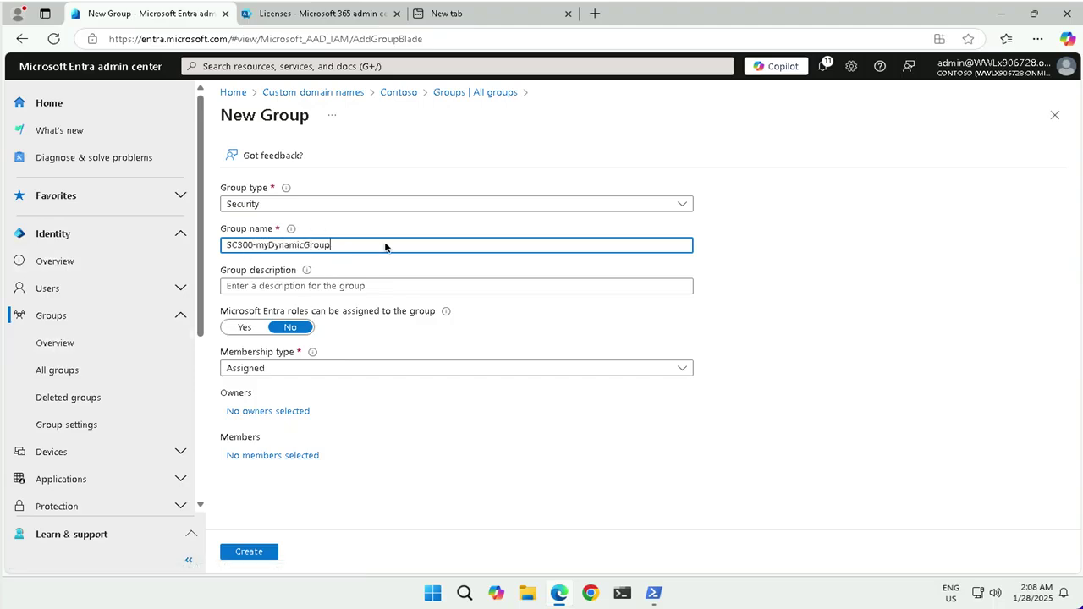
pyautogui.click(257, 370)
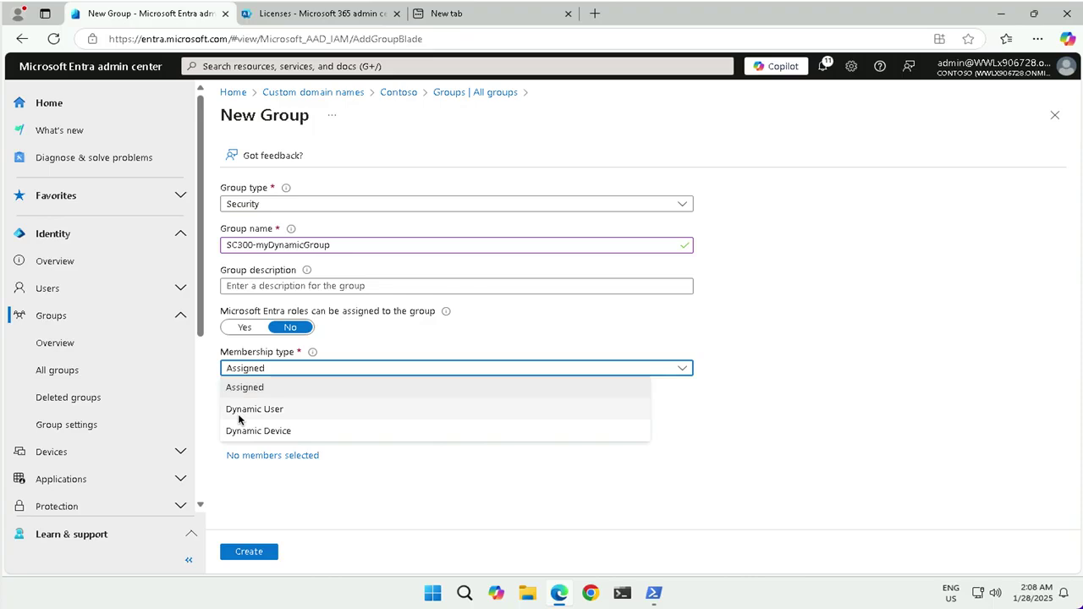
pyautogui.click(250, 413)
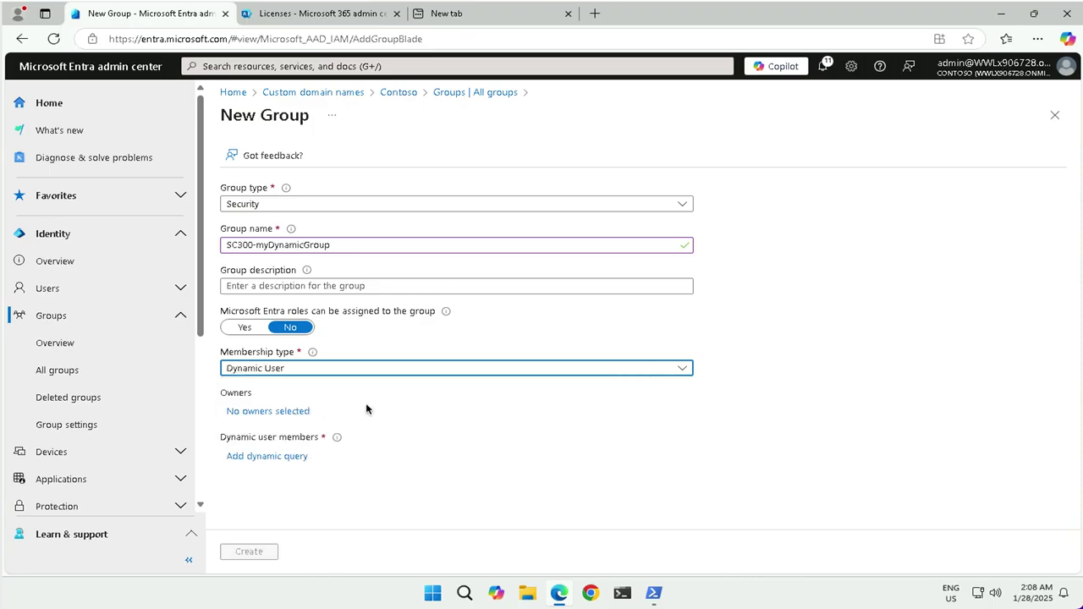
pyautogui.click(269, 456)
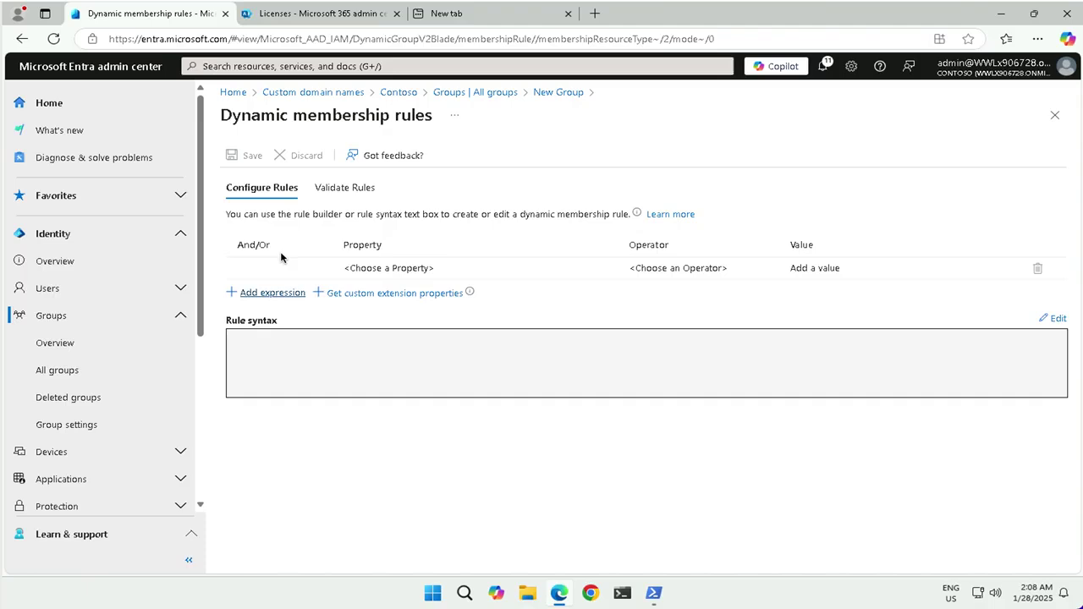
# Step: Enter the rule syntax 'user.objectid -ne null' directly, confirm it, and save the rule
pyautogui.click(370, 268)
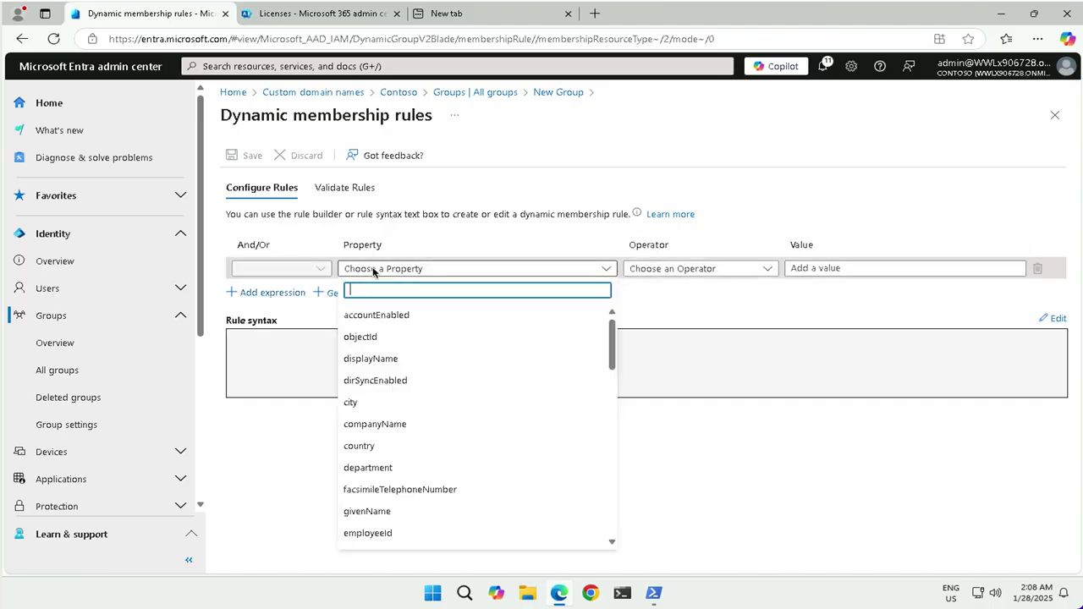
pyautogui.click(372, 269)
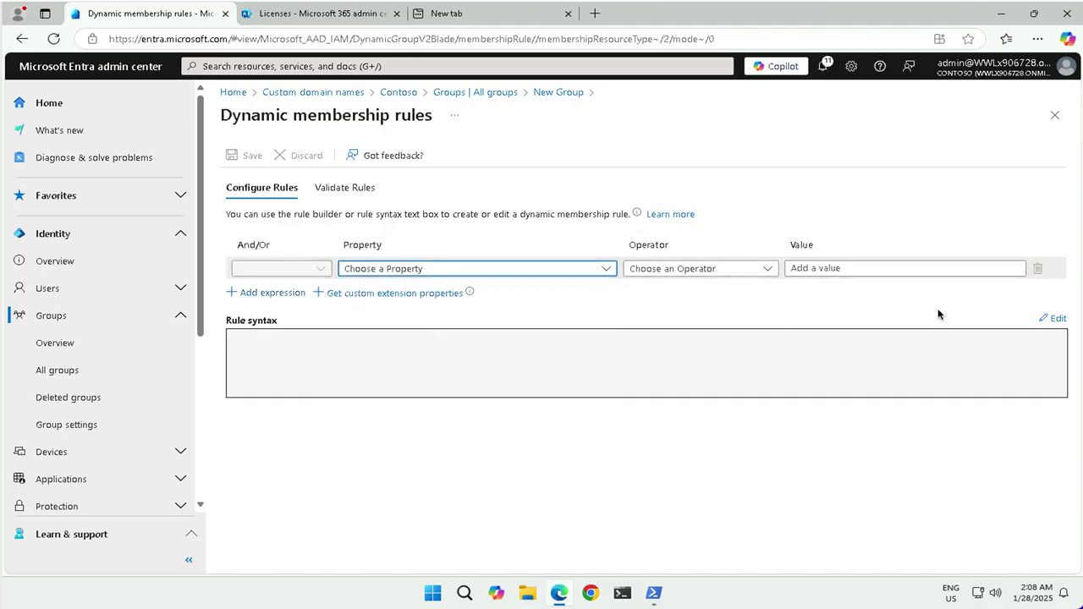
pyautogui.click(1053, 319)
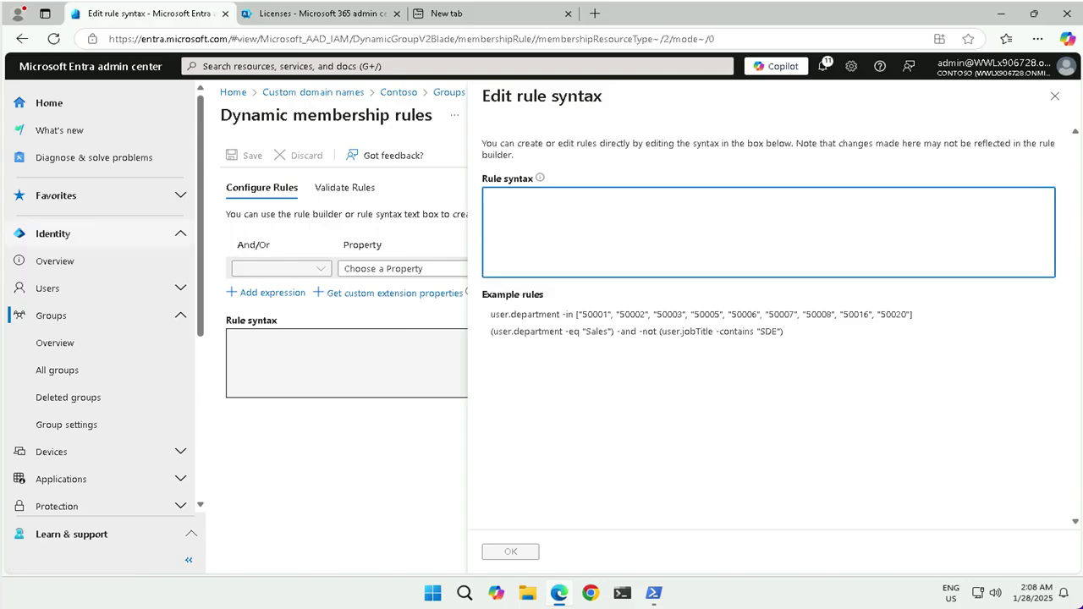
pyautogui.write('user.objectid -ne null')
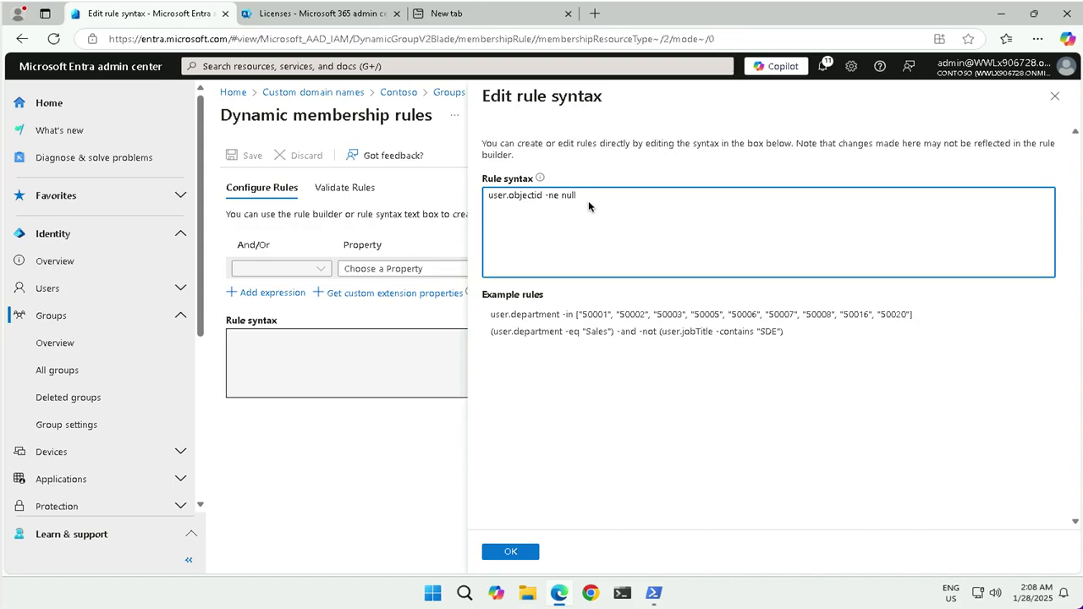
pyautogui.click(506, 553)
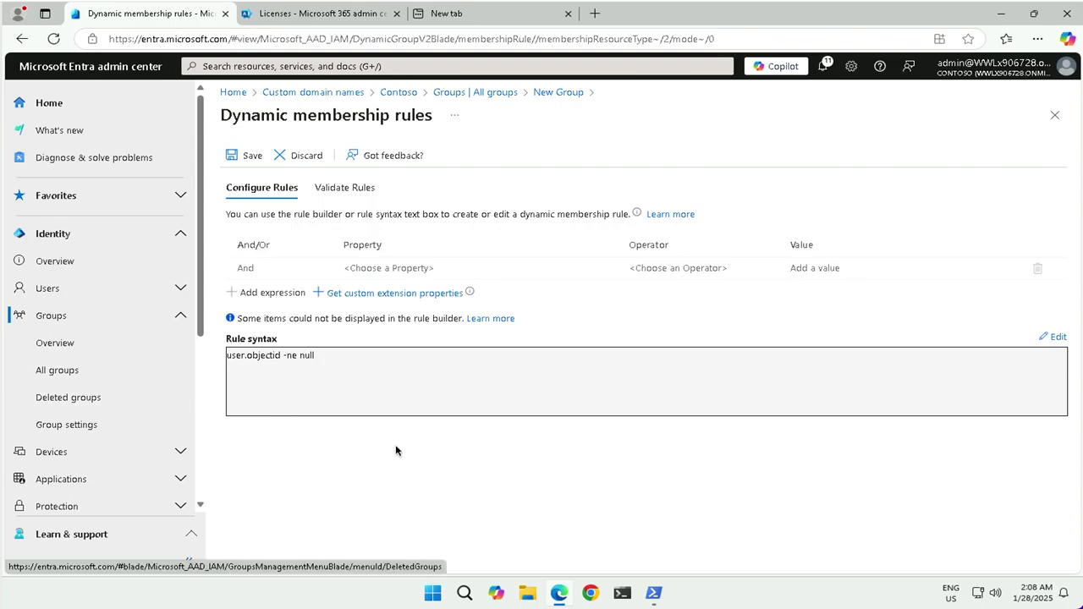
pyautogui.click(246, 155)
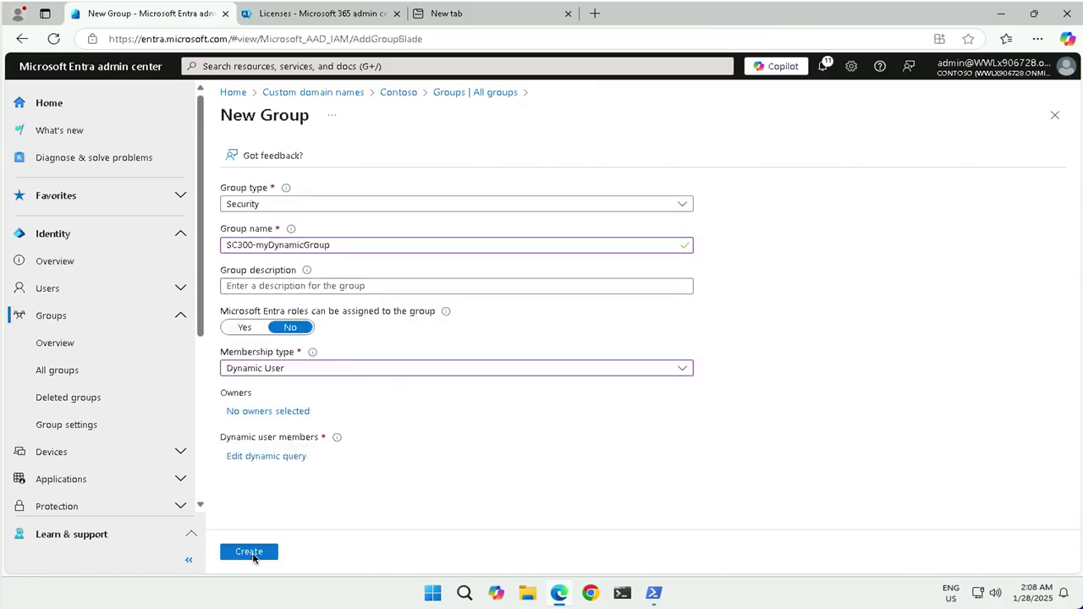
# Step: Create the group, search All groups for 'sc30', and open SC300-myDynamicGroup
pyautogui.click(253, 554)
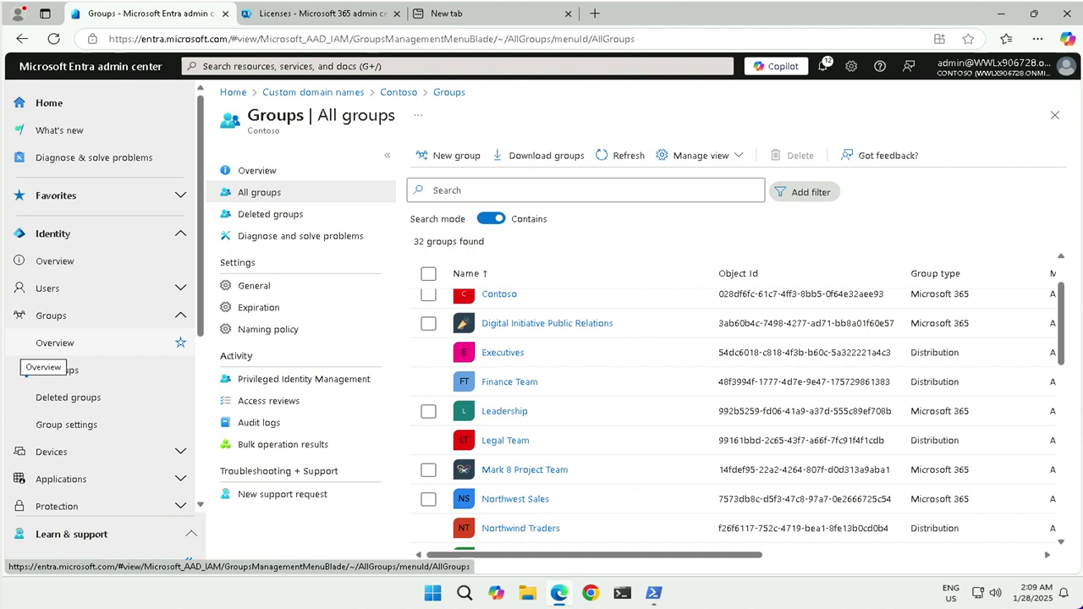
pyautogui.click(436, 191)
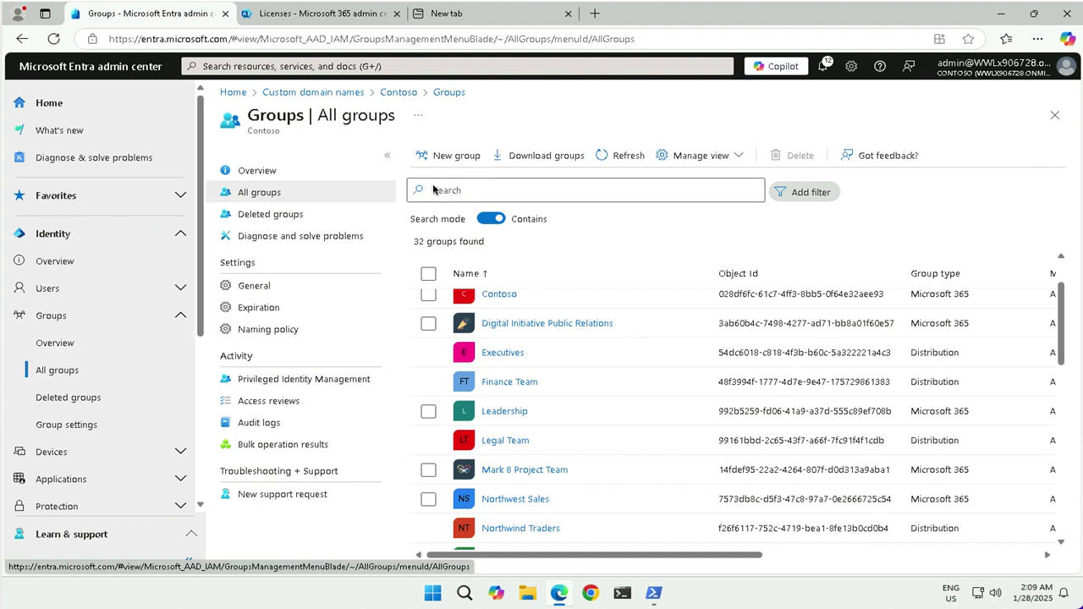
pyautogui.write('sc')
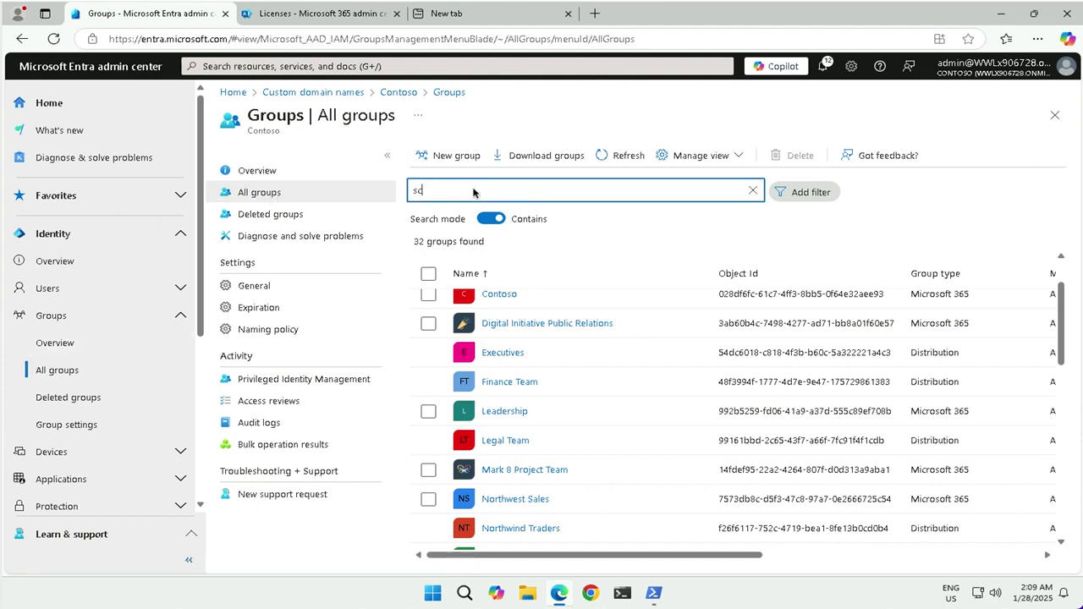
pyautogui.write('300')
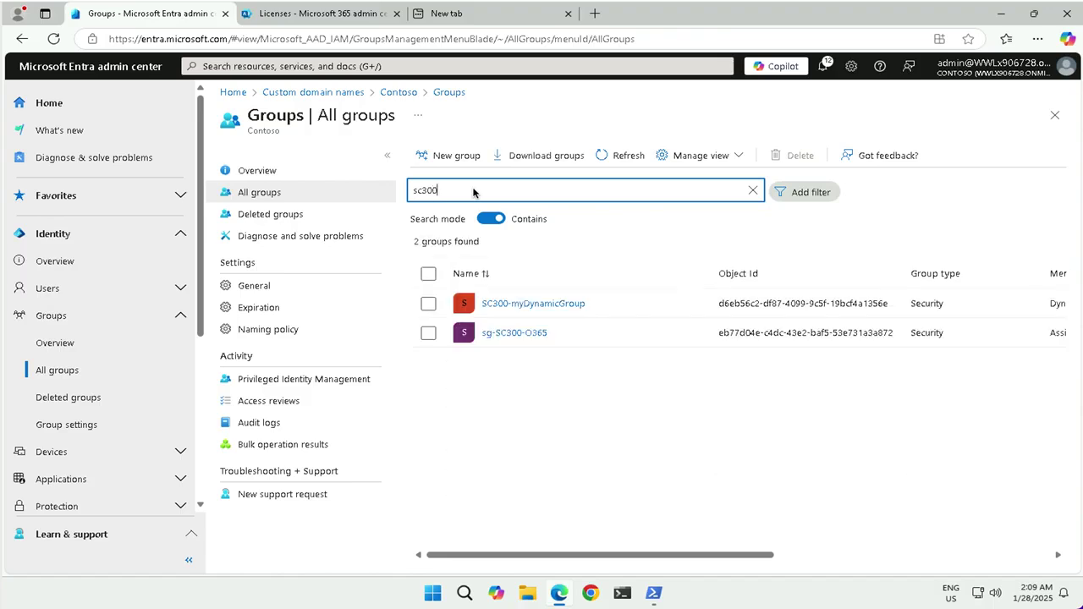
pyautogui.click(565, 314)
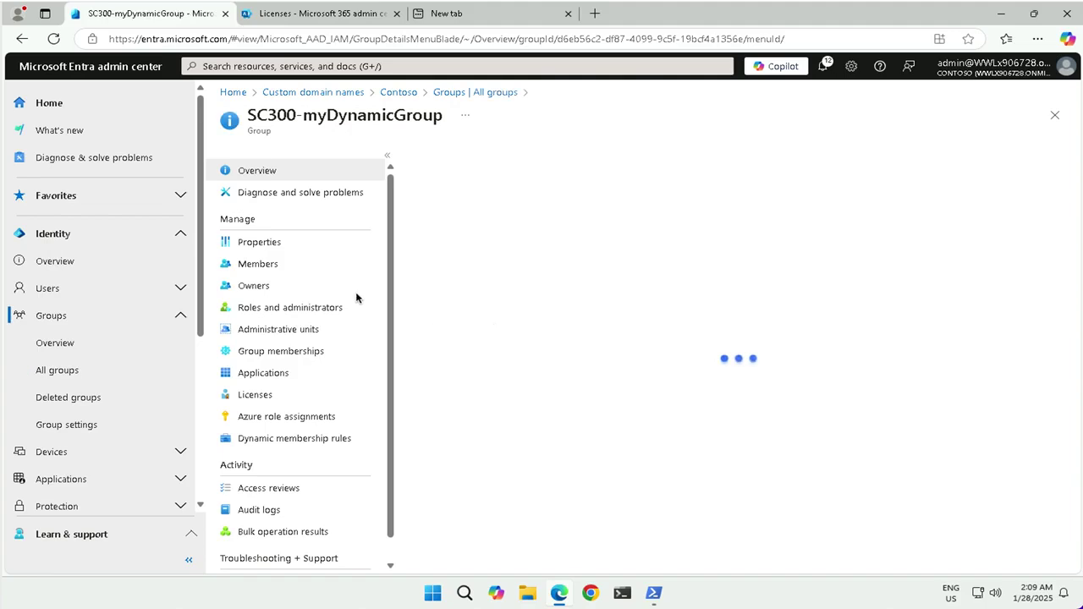
# Step: Review the group's Members, Group memberships and Properties pages, then open Dynamic membership rules
pyautogui.click(265, 270)
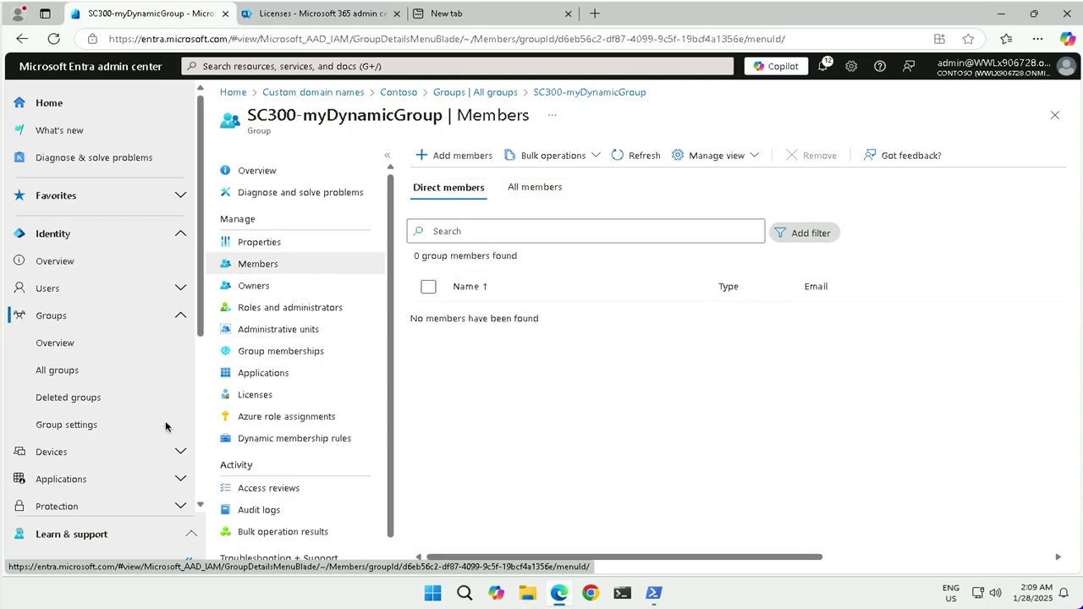
pyautogui.click(648, 156)
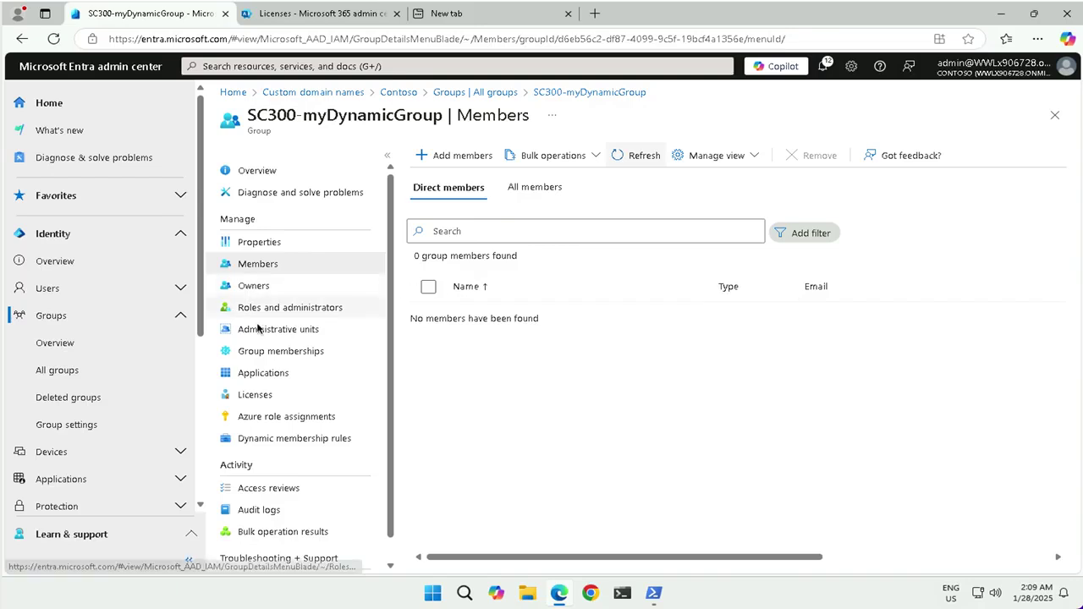
pyautogui.click(283, 355)
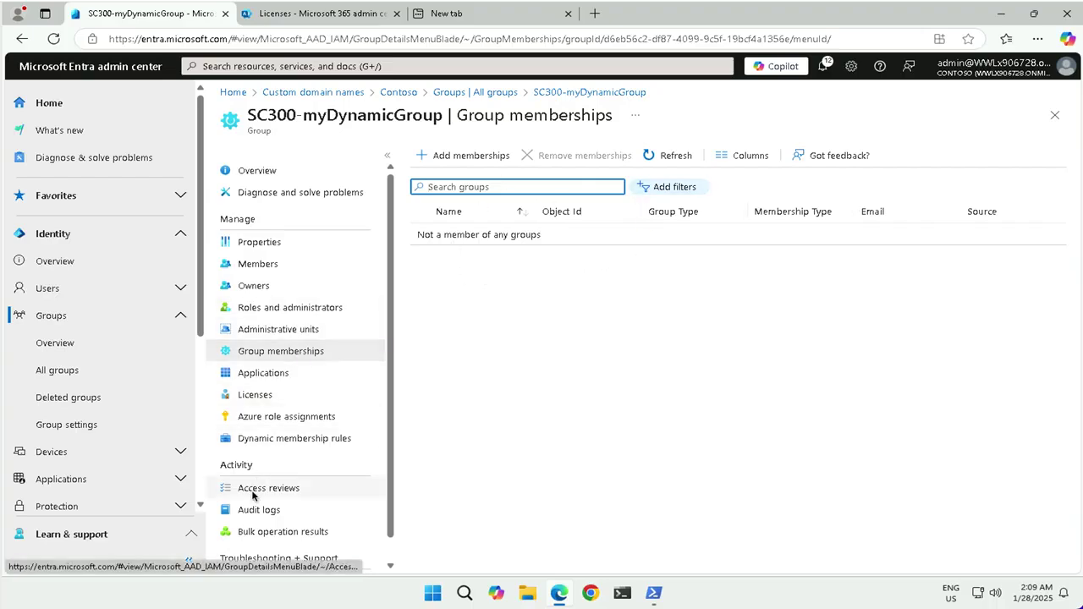
pyautogui.click(255, 243)
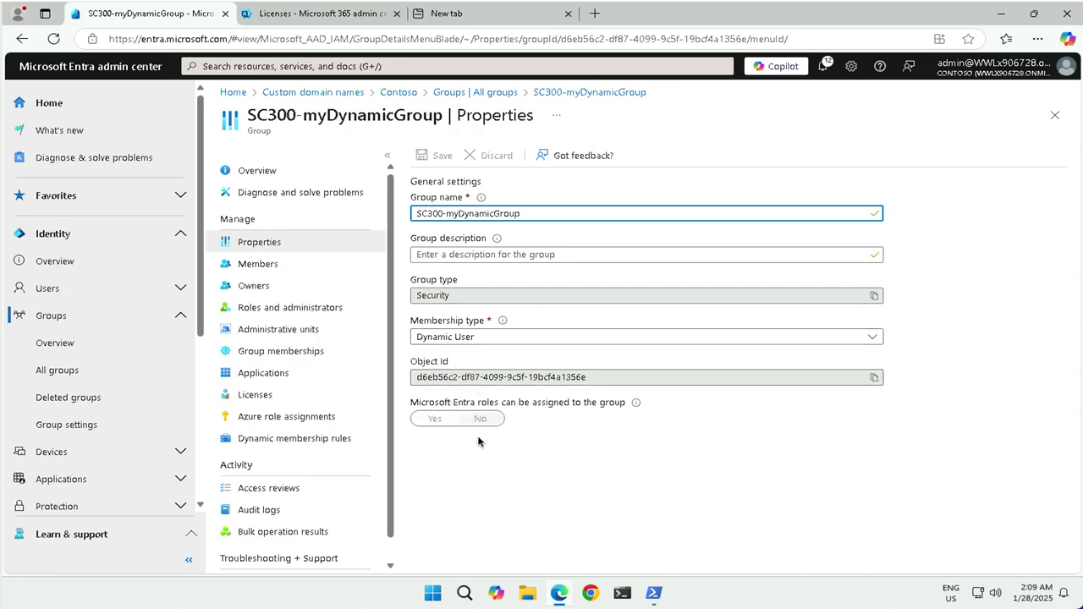
pyautogui.click(359, 265)
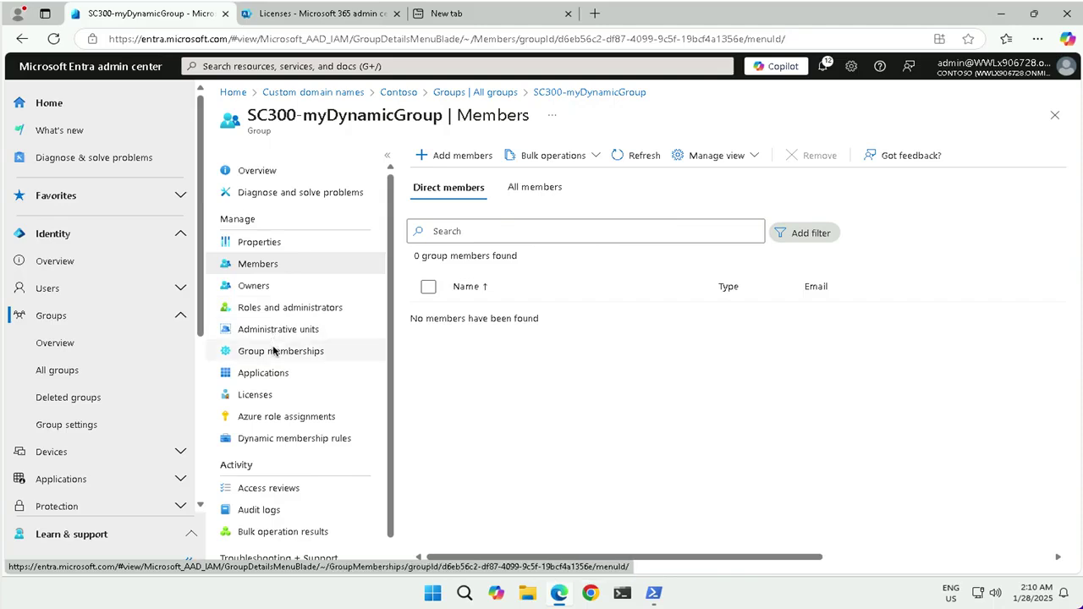
pyautogui.click(277, 446)
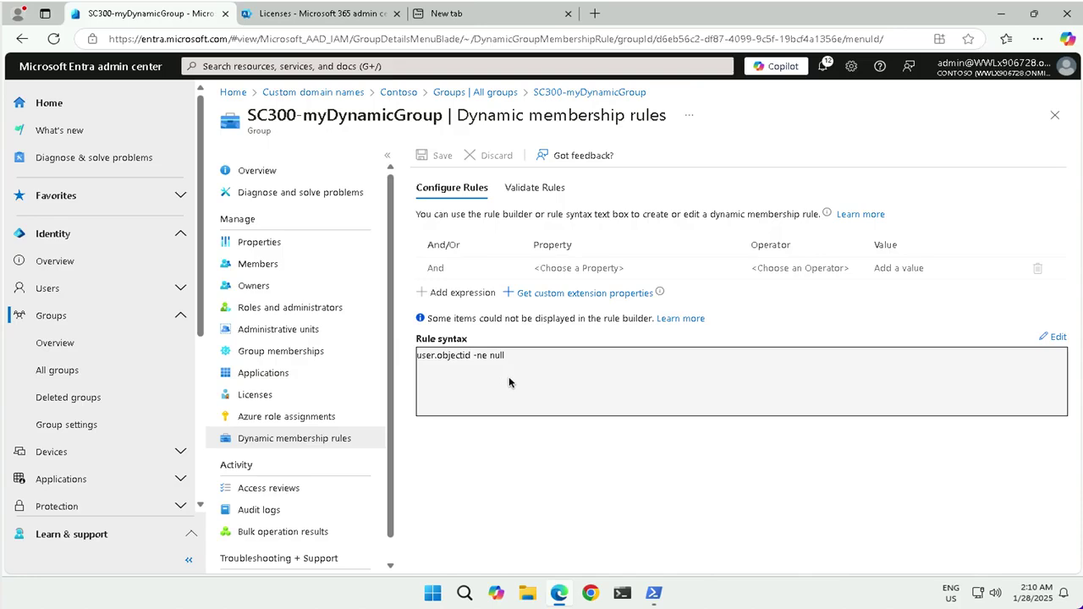
# Step: Validate the rule against two selected users, then view Azure role assignments and Roles and administrators
pyautogui.click(546, 183)
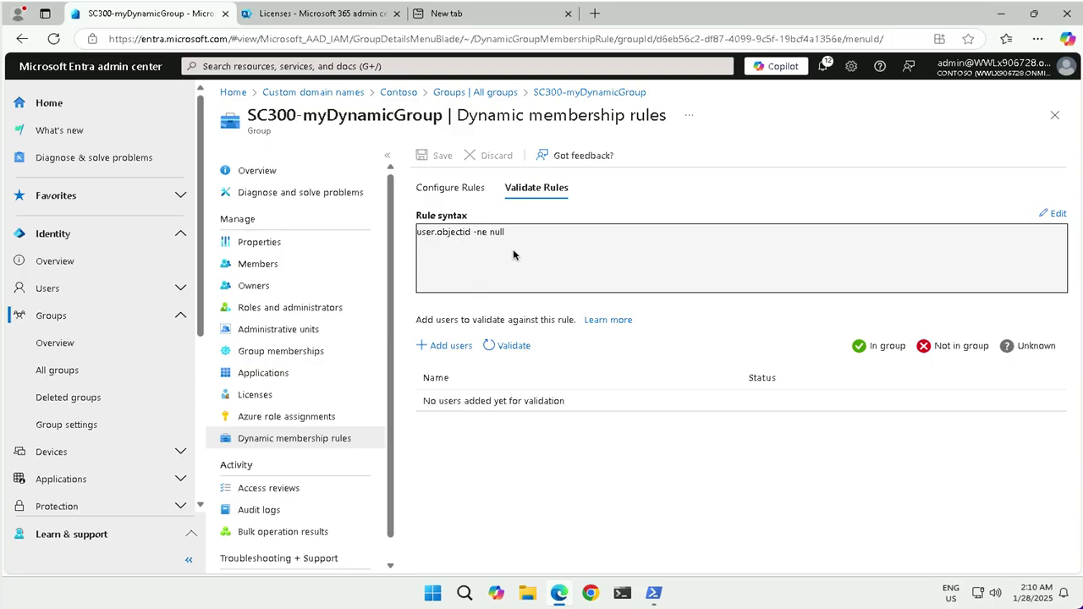
pyautogui.click(513, 346)
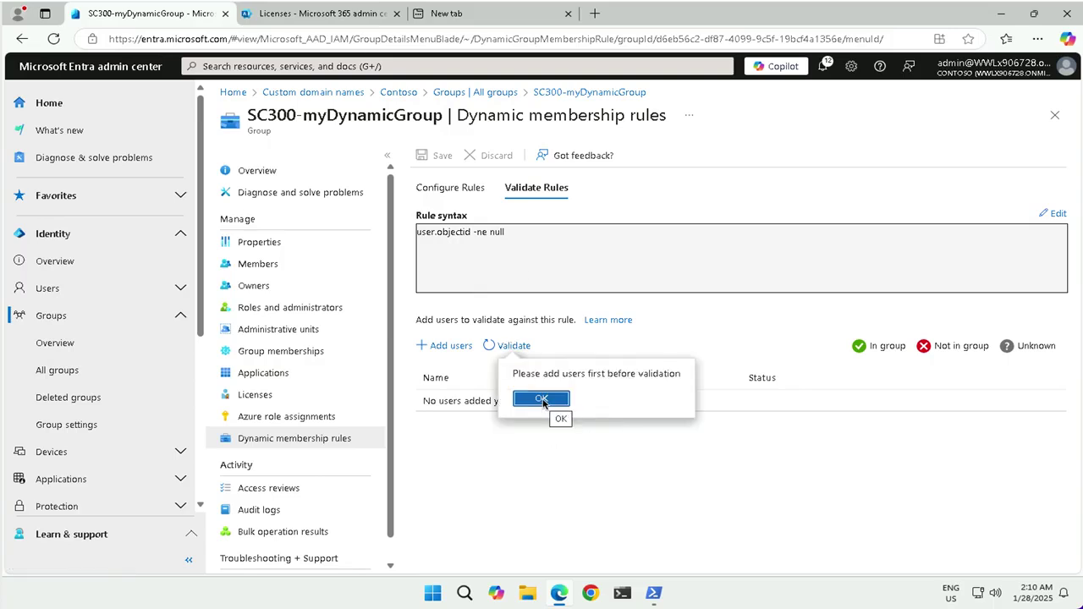
pyautogui.click(541, 399)
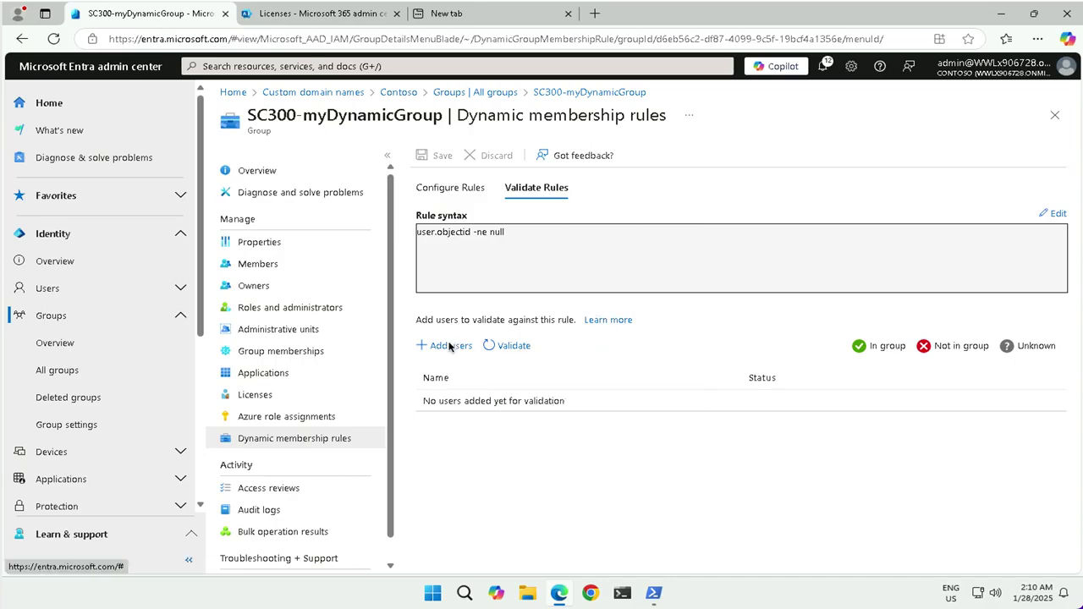
pyautogui.click(450, 346)
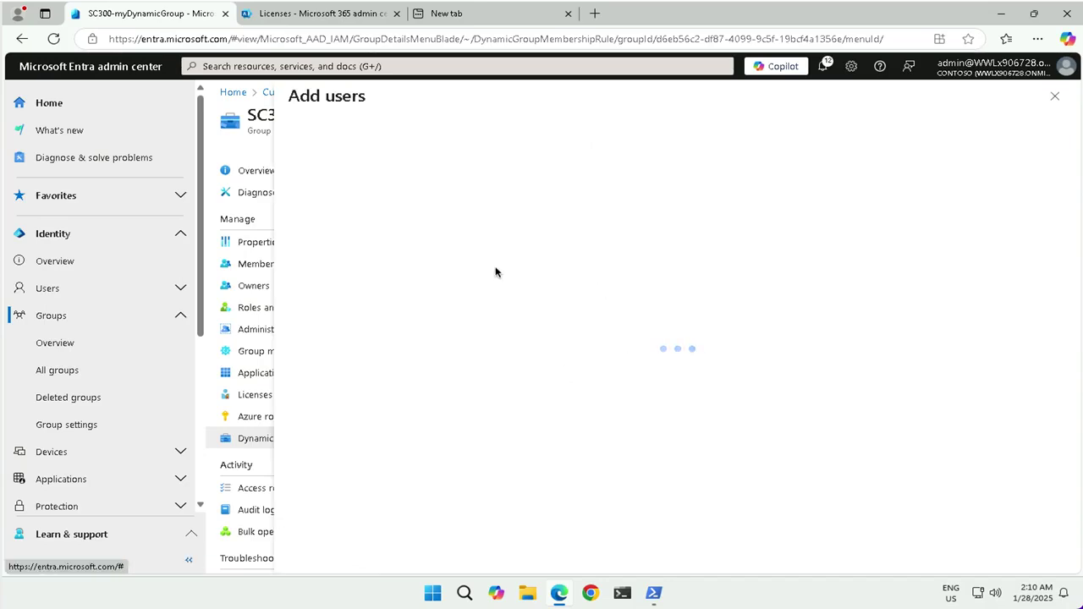
pyautogui.click(307, 343)
pyautogui.click(306, 380)
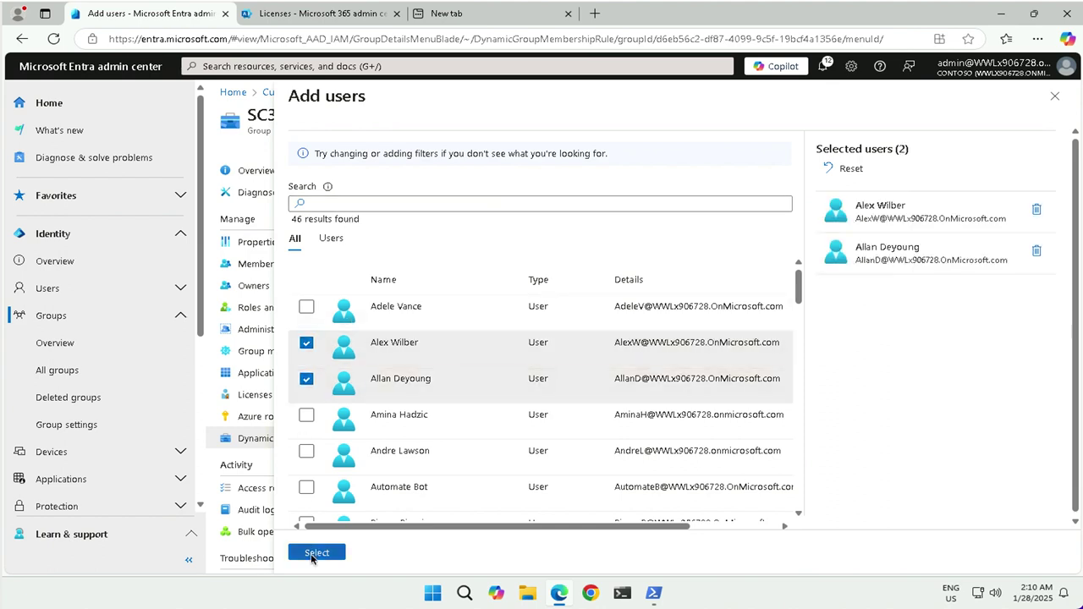
pyautogui.click(313, 552)
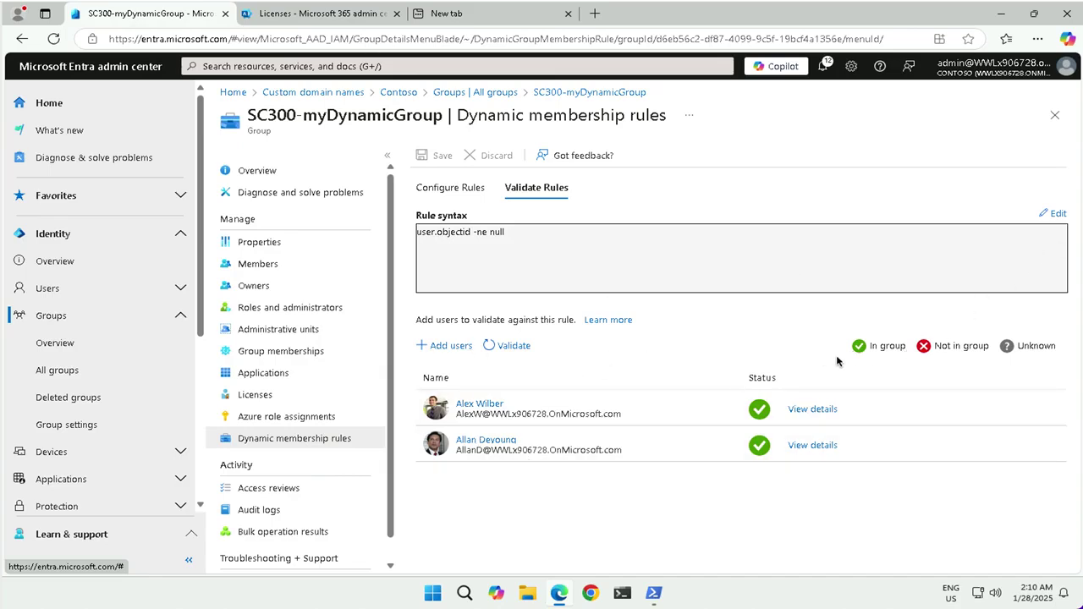
pyautogui.click(288, 416)
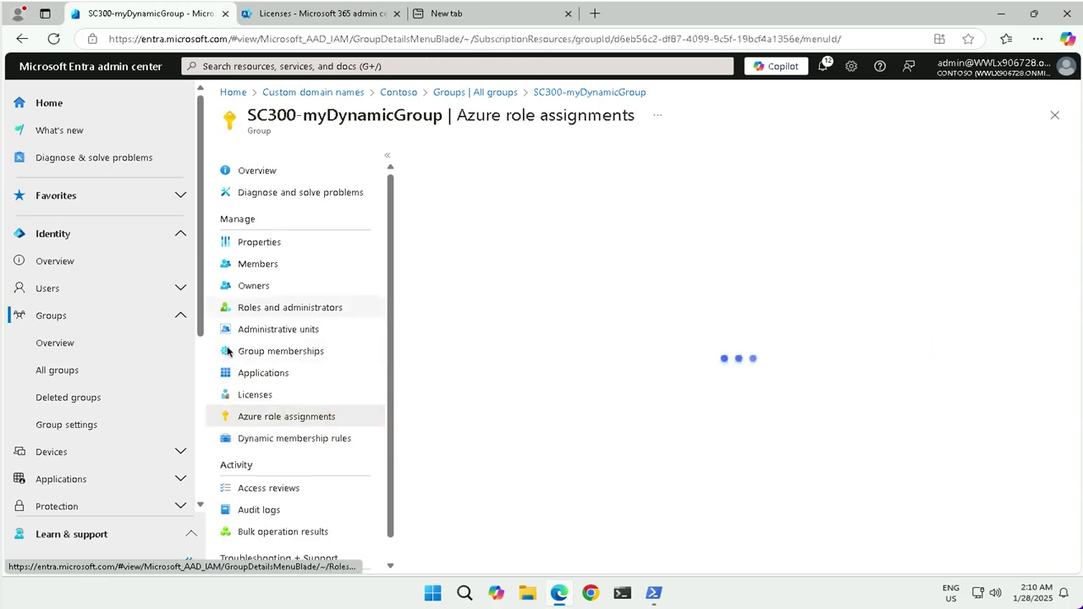
pyautogui.click(260, 310)
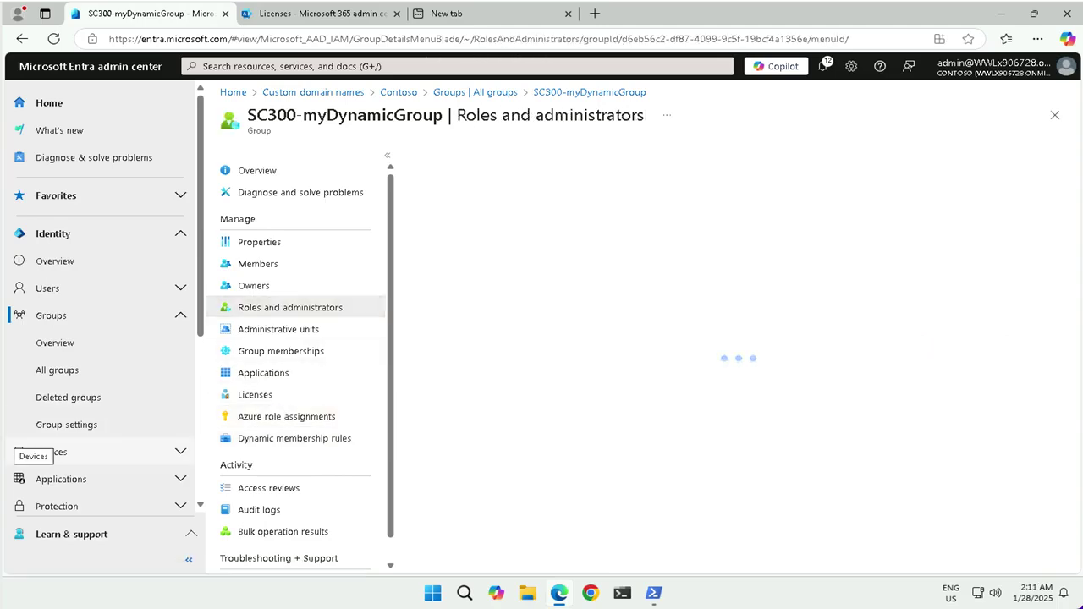